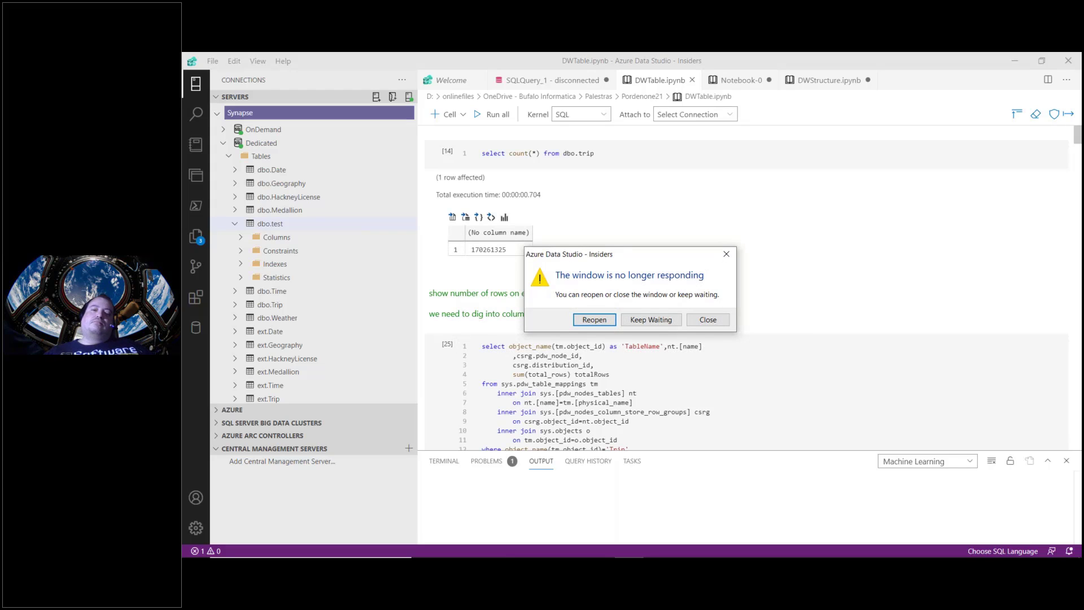
Keep waiting for the unresponsive window, then attach the DWTable notebook to the recent Dedicated connection
left_click(654, 320)
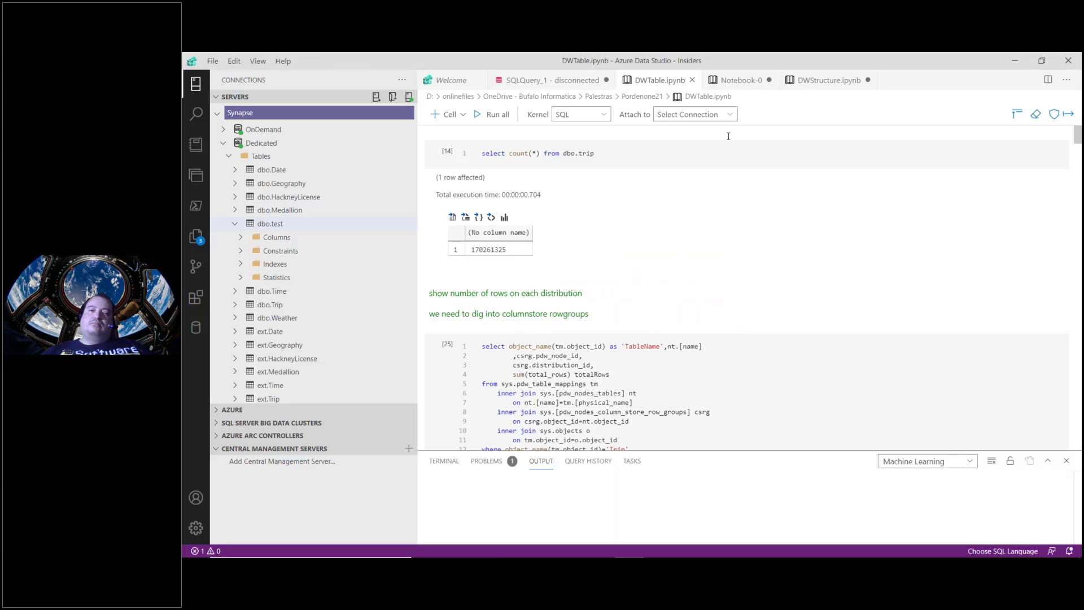
left_click(718, 157)
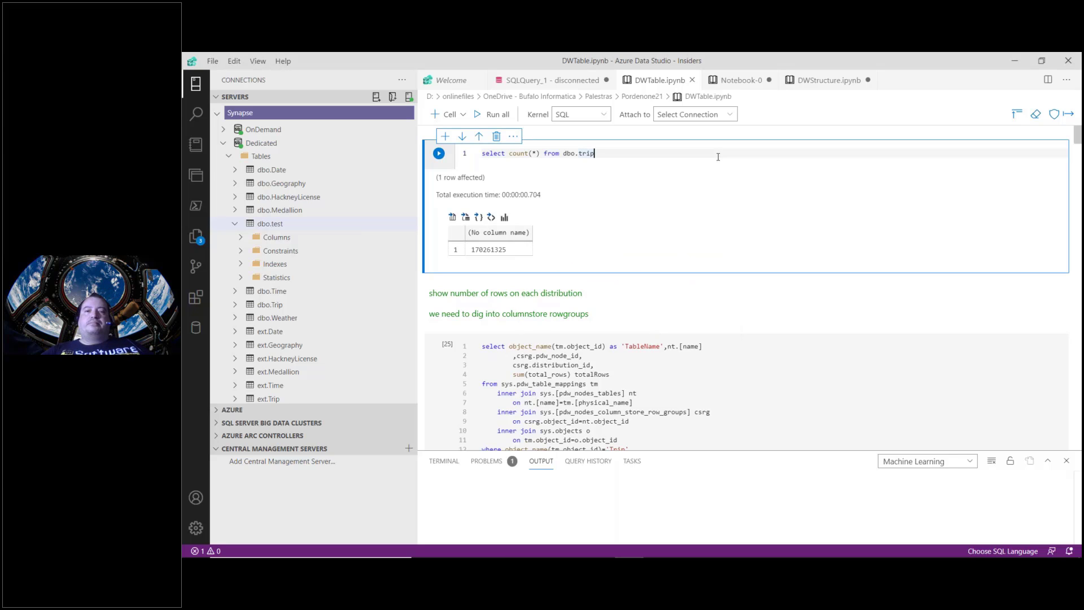
left_click(731, 115)
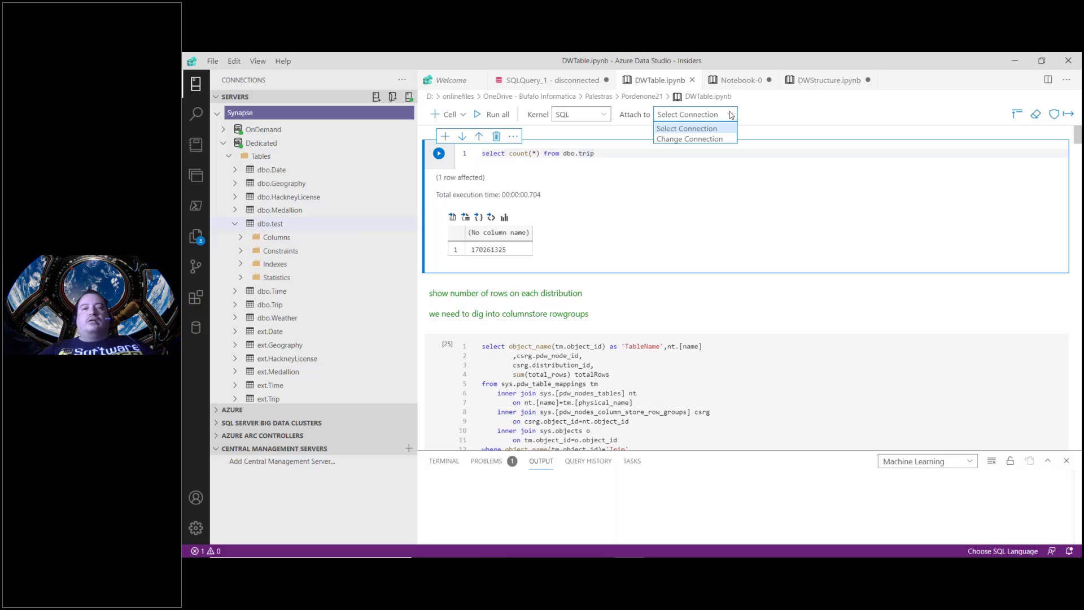
left_click(720, 138)
left_click(814, 145)
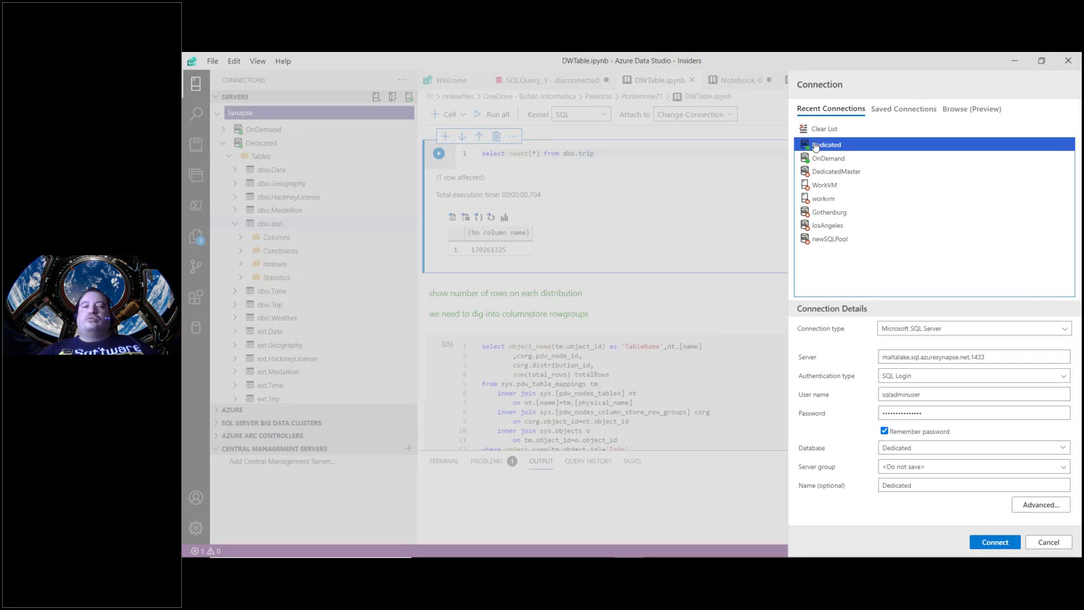
left_click(989, 543)
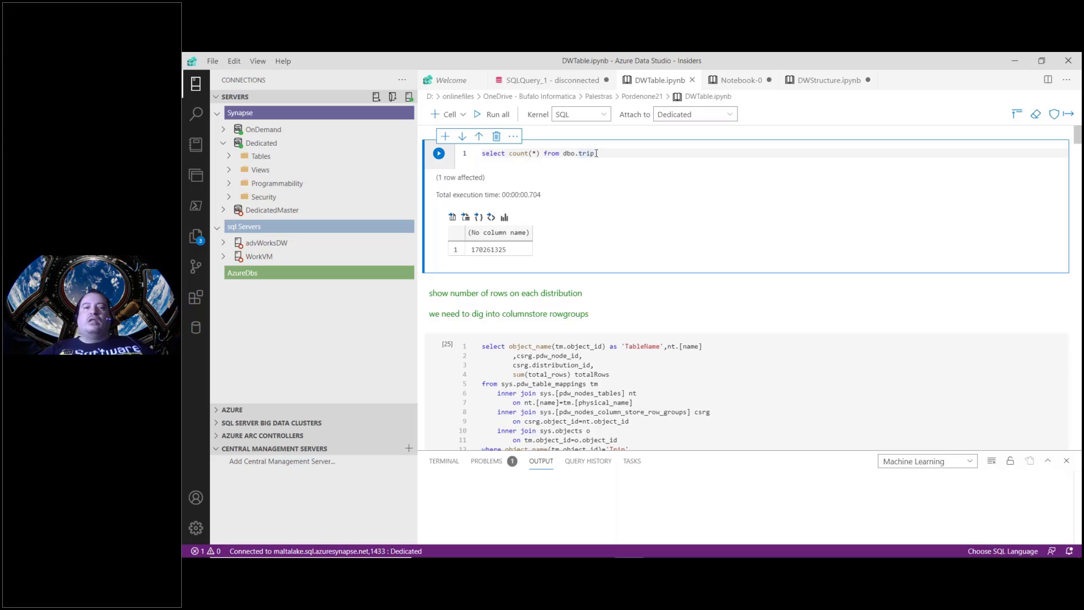
Run the row count query on dbo.trip and copy the count from its result grid
left_click_drag(596, 153, 481, 153)
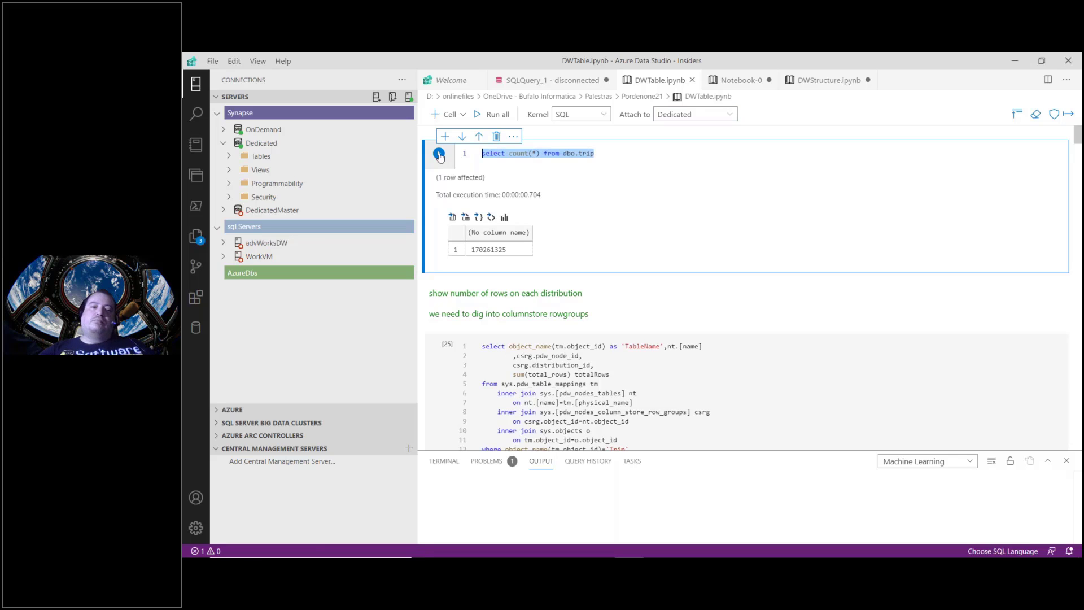
left_click(439, 154)
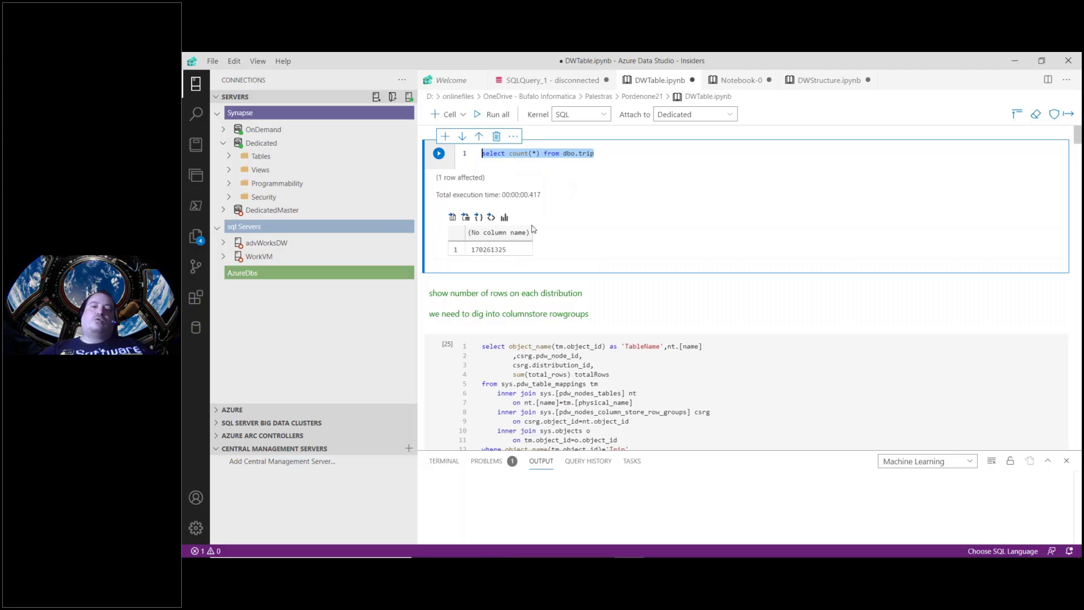
left_click(516, 250)
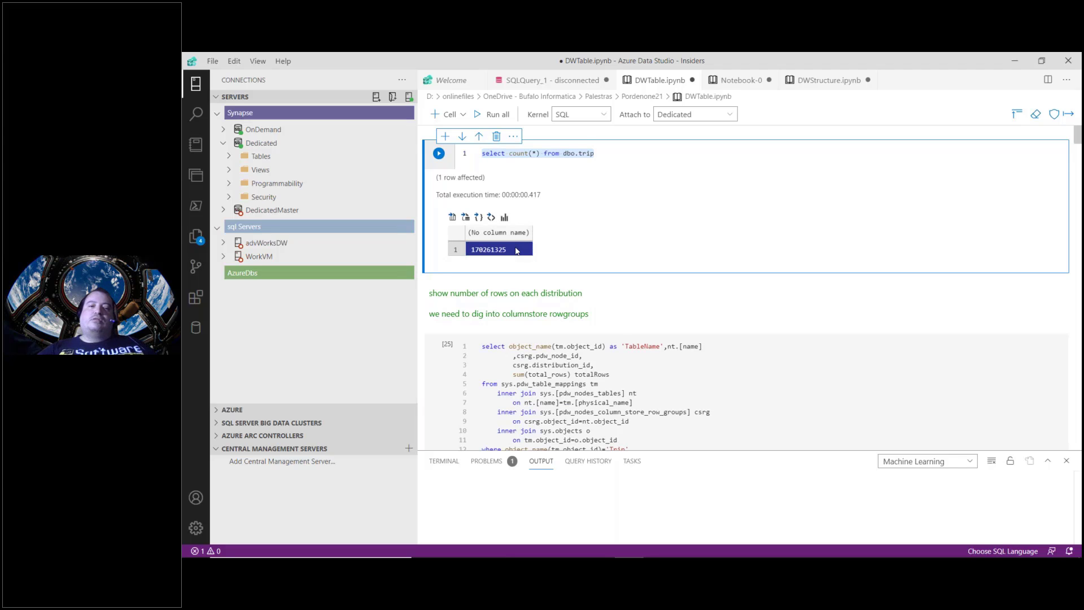
right_click(516, 249)
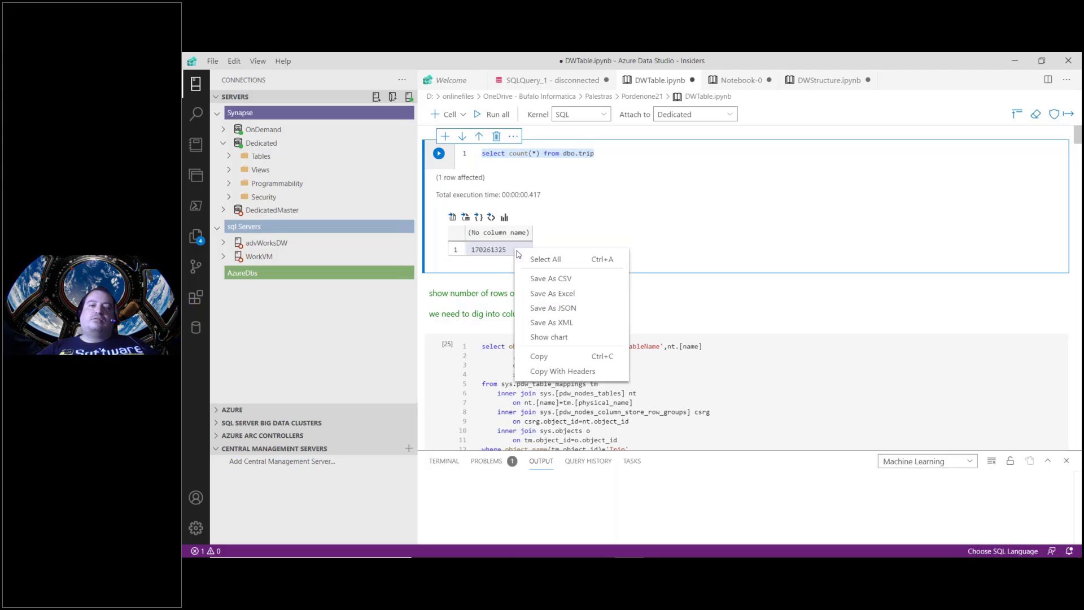
left_click(561, 362)
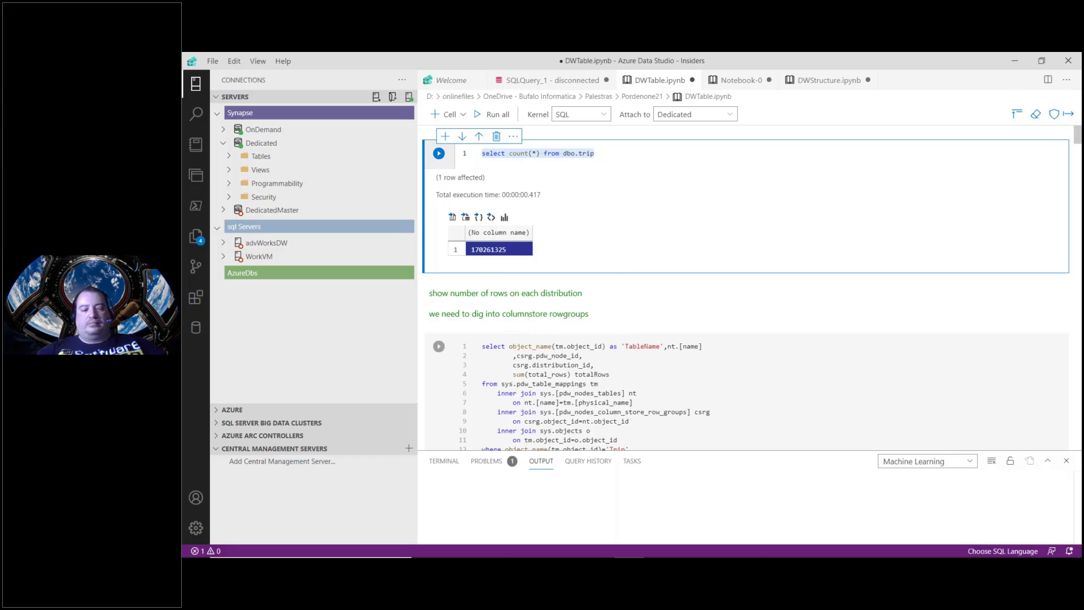
Open Notepad and paste the copied row count into the blank document
key("super+r")
type("ntoep")
key("BackSpace")
key("BackSpace")
key("BackSpace")
key("BackSpace")
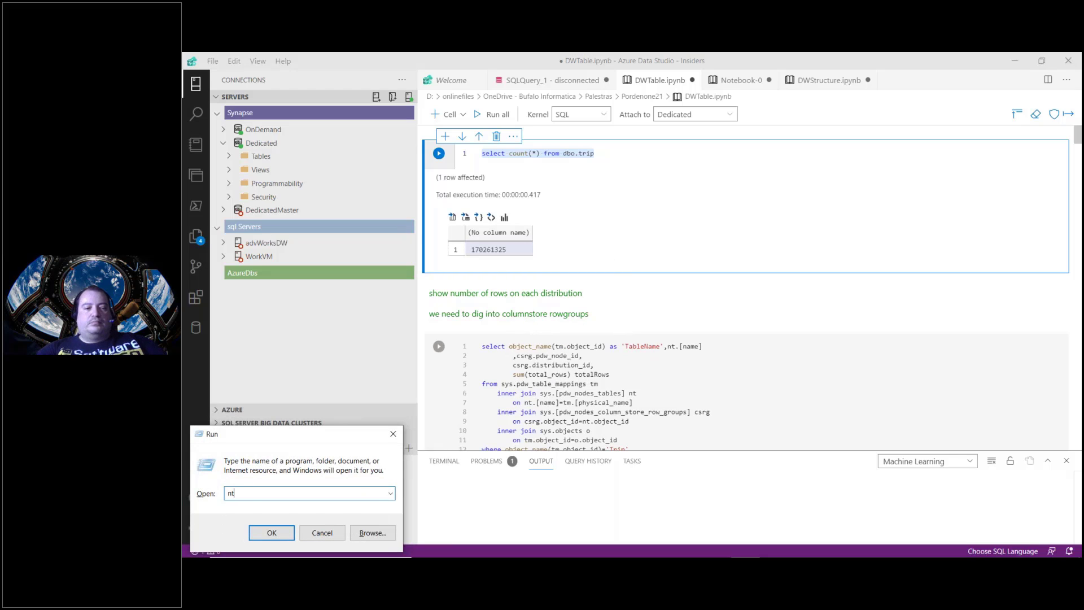
type("otepad")
key("Return")
key("ctrl+v")
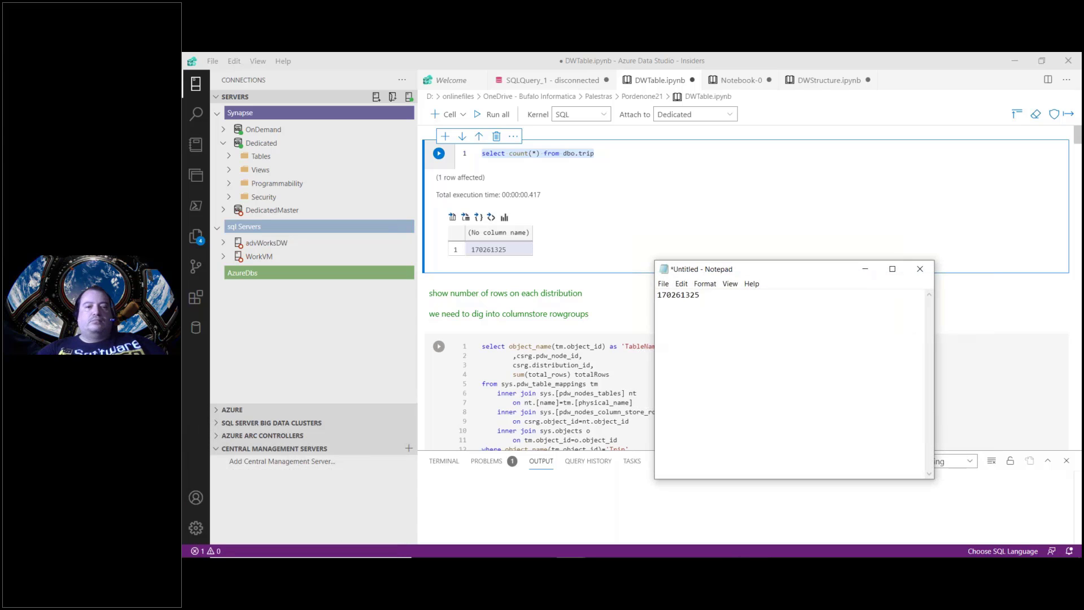
Add thousands separators to the pasted number so it reads 170,261,325
left_click(685, 295)
type(",")
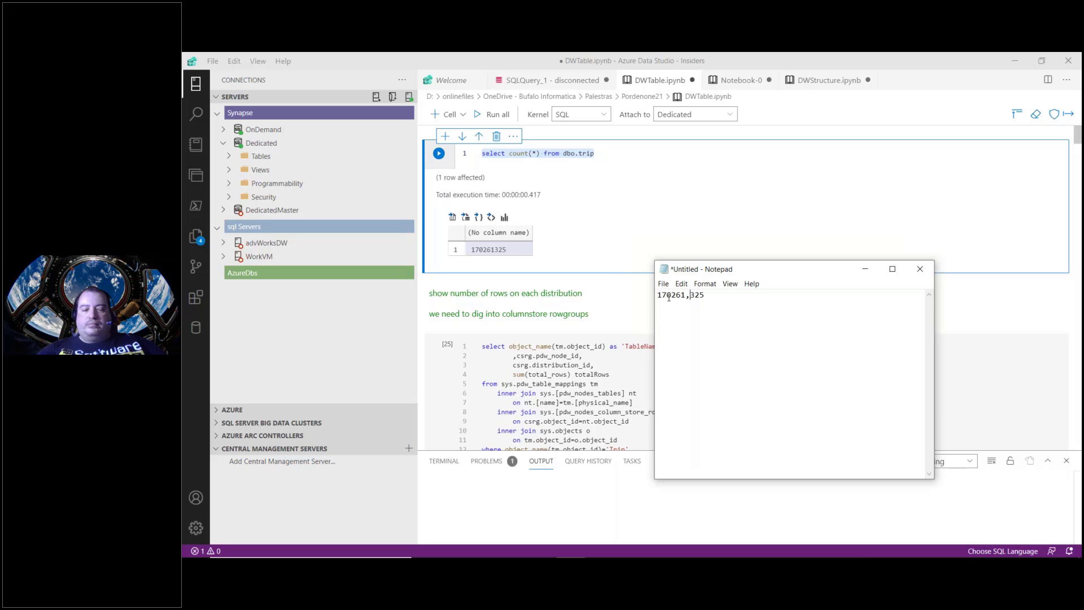
left_click(672, 295)
type(",")
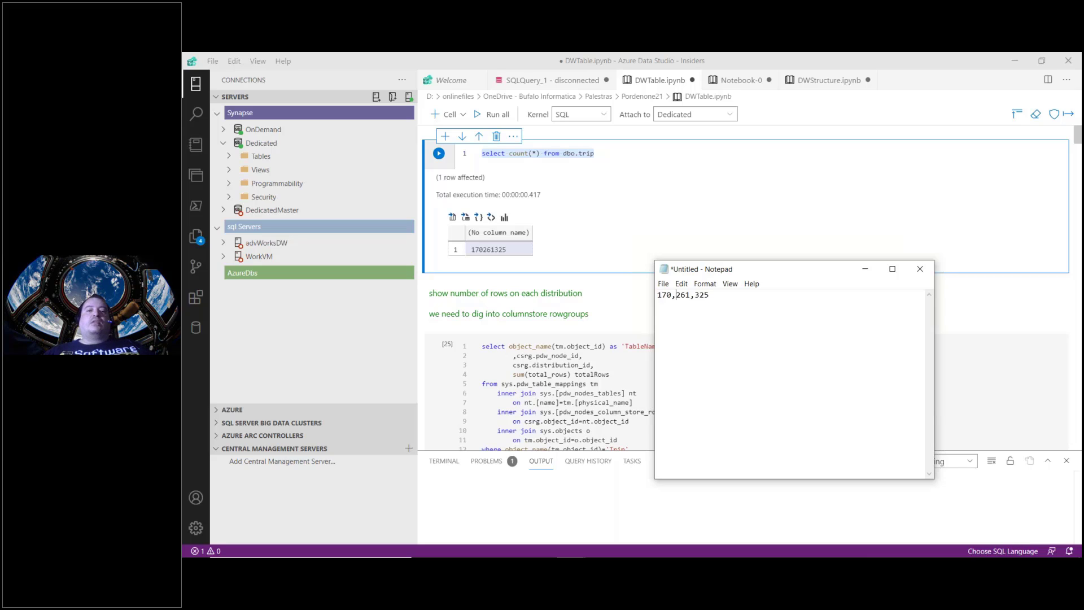
Return to Azure Data Studio and examine the rows-per-distribution query, especially sys.pdw_table_mappings, sys.objects and pdw_nodes_column_store_row_groups
left_click(624, 183)
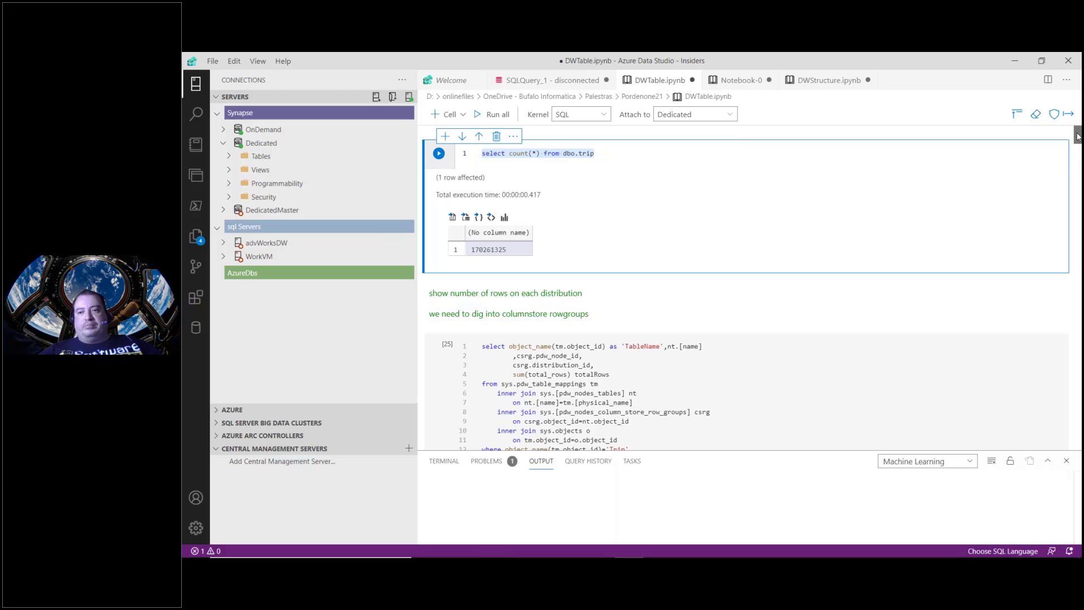
left_click_drag(1077, 136, 1051, 148)
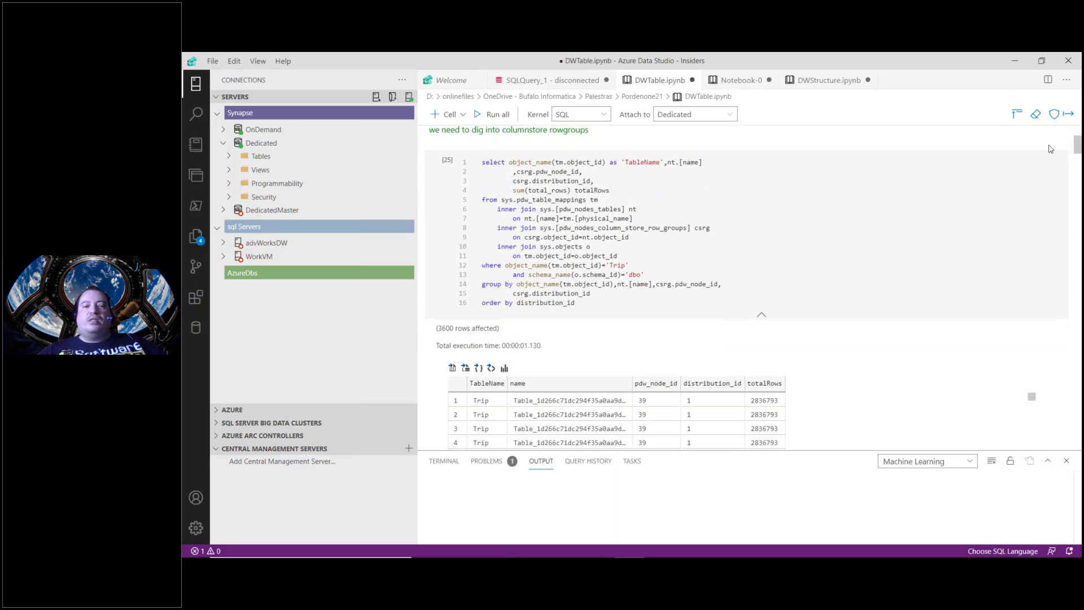
left_click(780, 235)
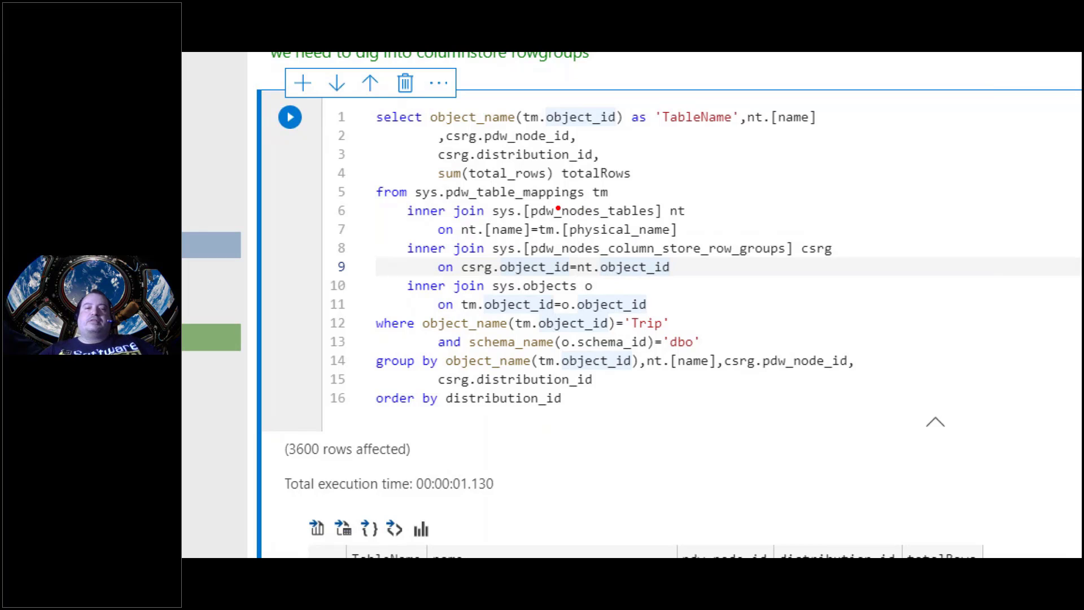
mouse_move(426, 206)
left_mouse_down()
mouse_move(490, 215)
mouse_move(583, 201)
left_mouse_up()
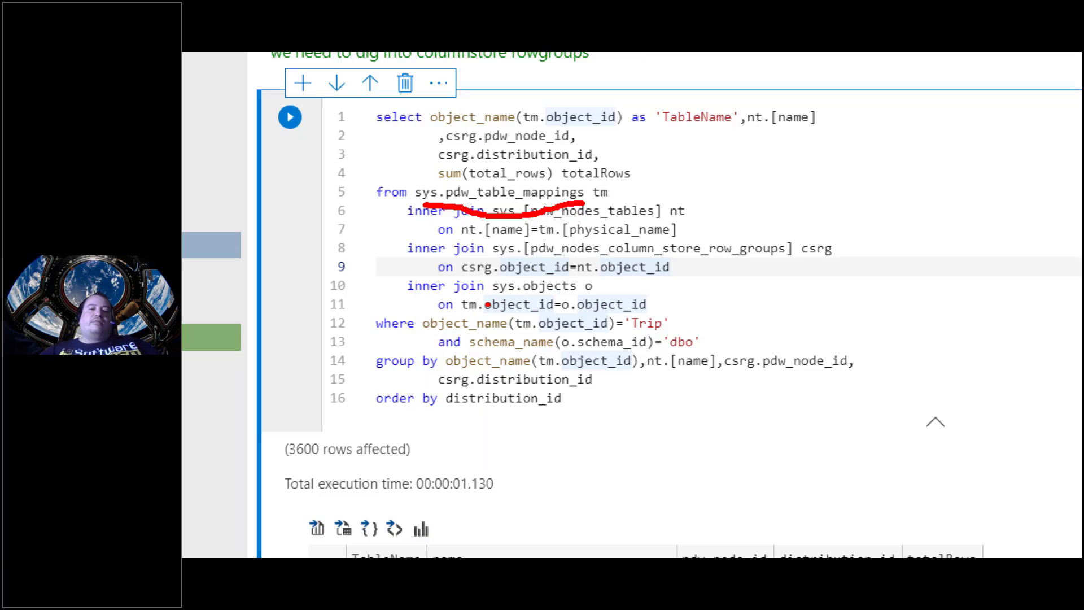
left_click_drag(487, 305, 575, 293)
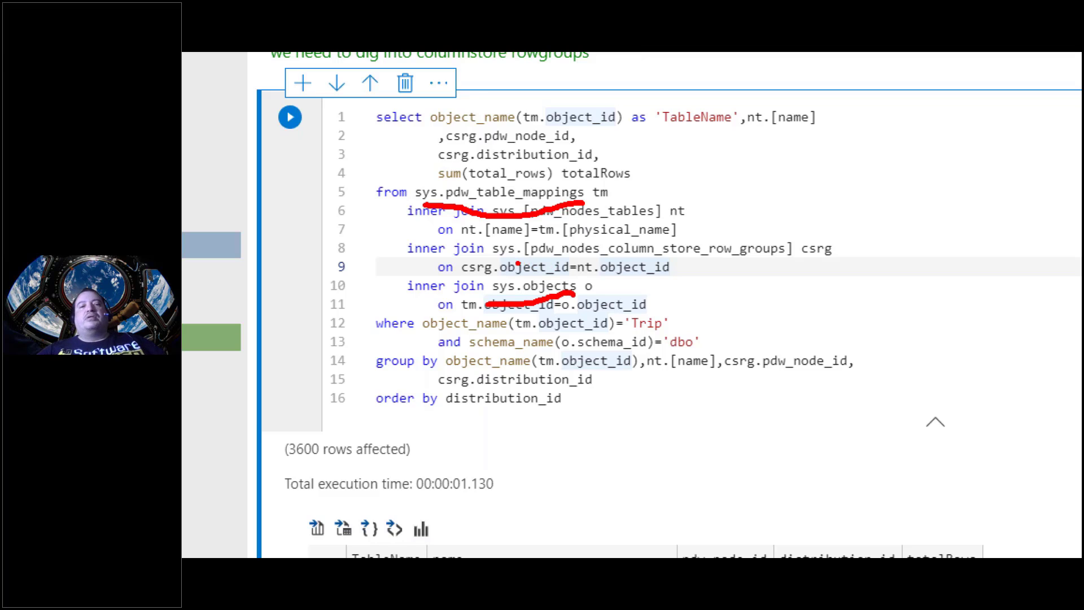
left_click_drag(517, 263, 801, 268)
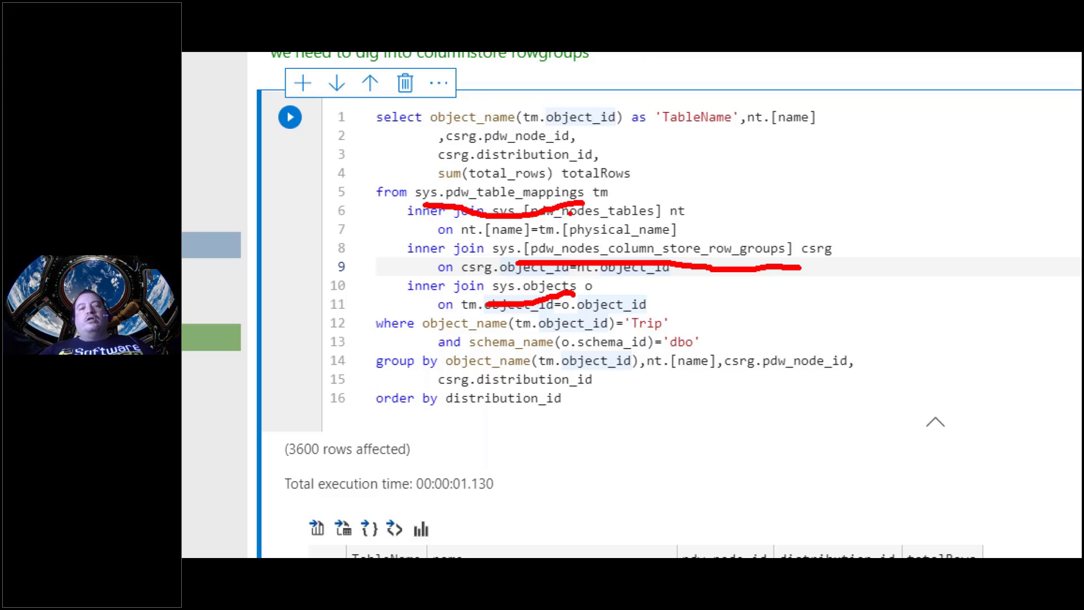
key("Escape")
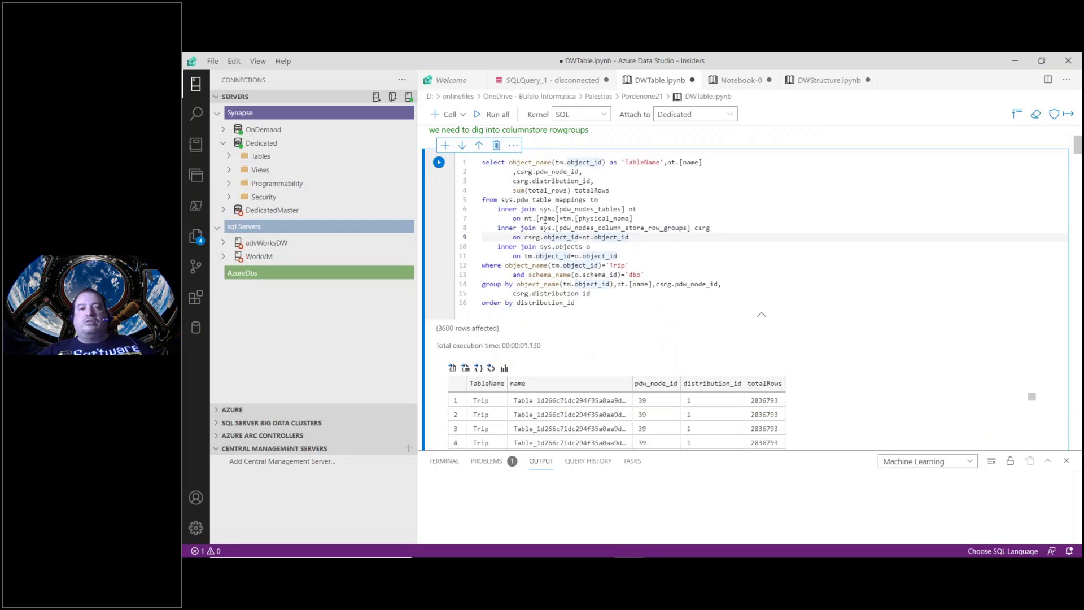
left_click_drag(556, 228, 673, 232)
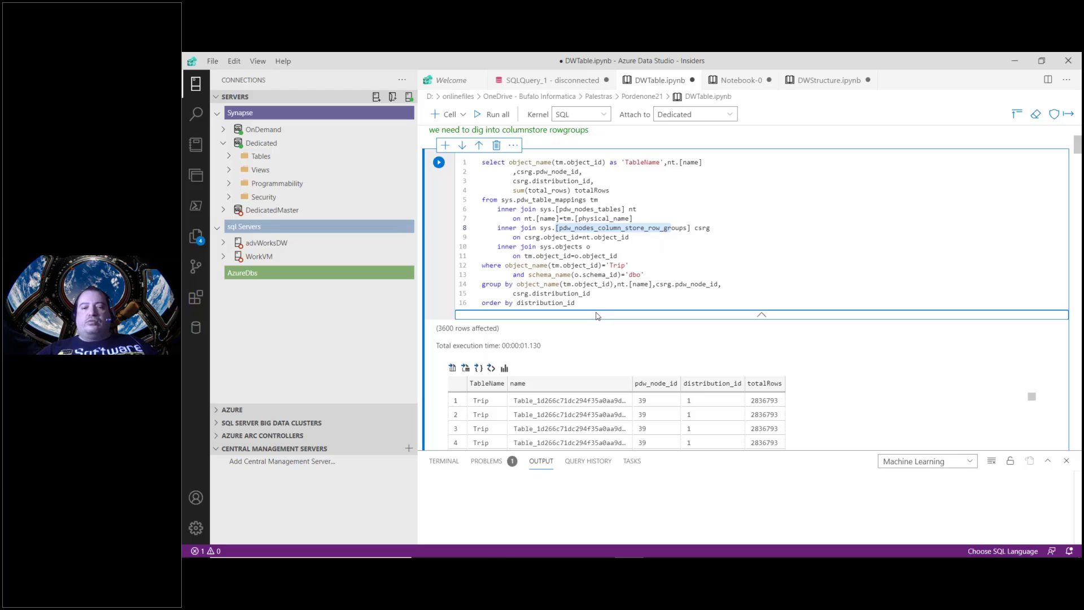
right_click(524, 241)
key("Escape")
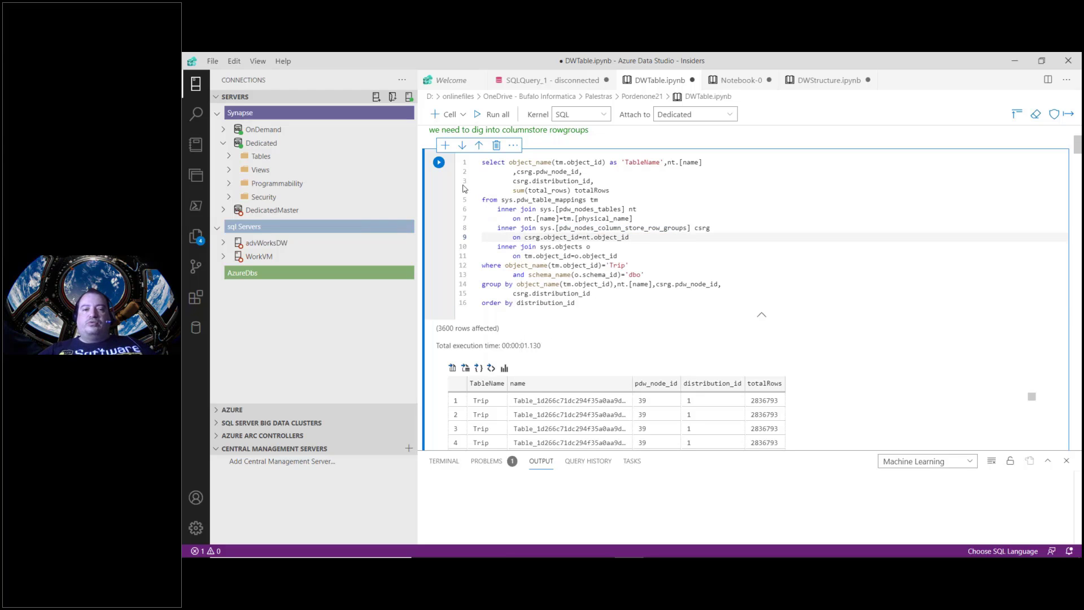
Run the query that sums the dbo.Trip table's columnstore rows for each distribution
left_click(439, 163)
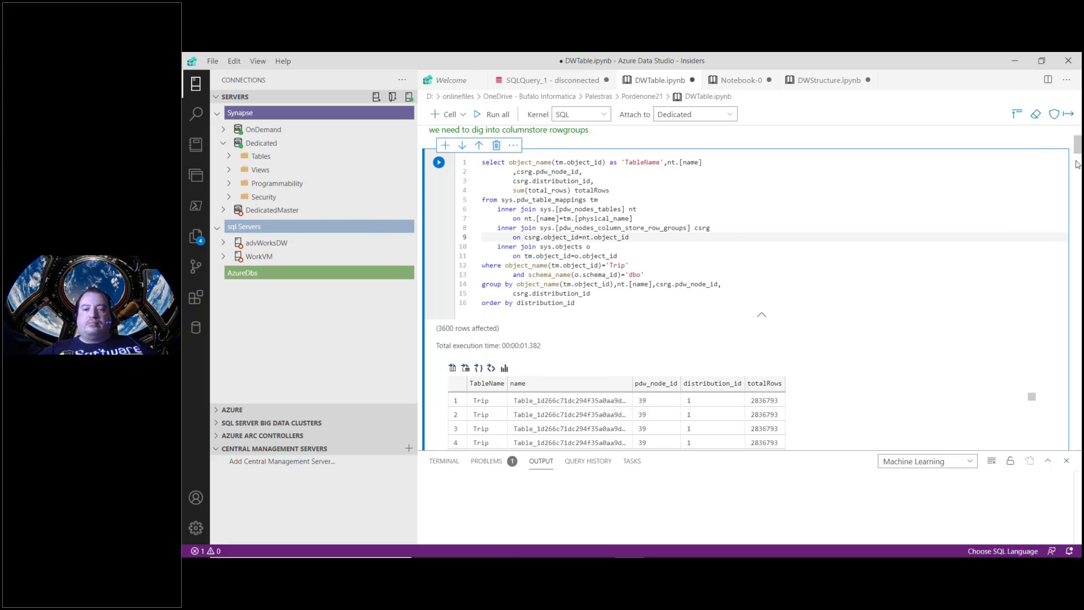
left_click_drag(1076, 151, 1078, 167)
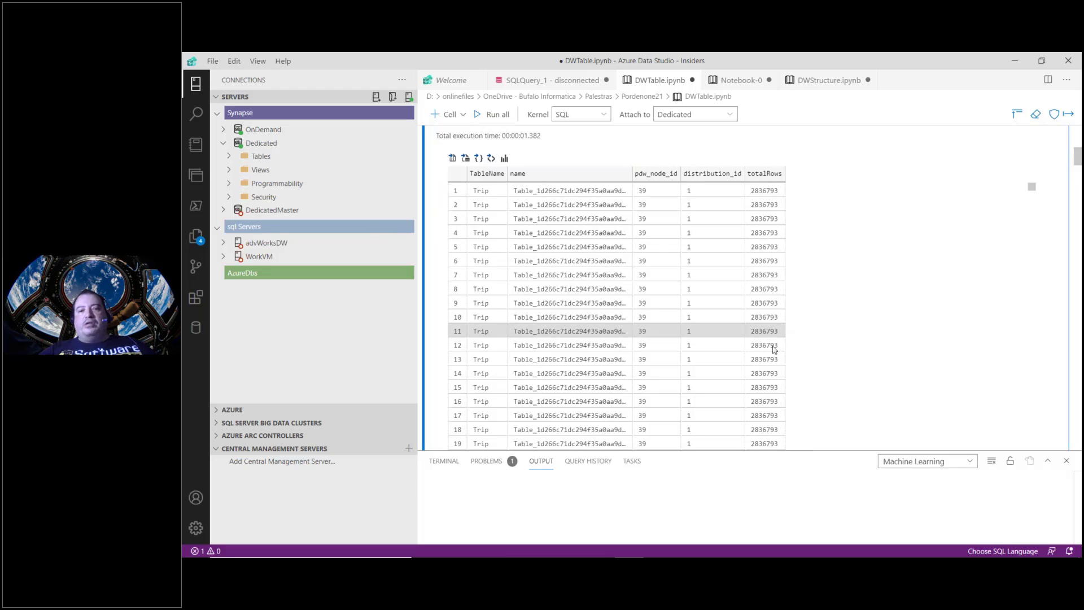
Examine the distribution_id and totalRows columns in the Trip query results
left_click(710, 189)
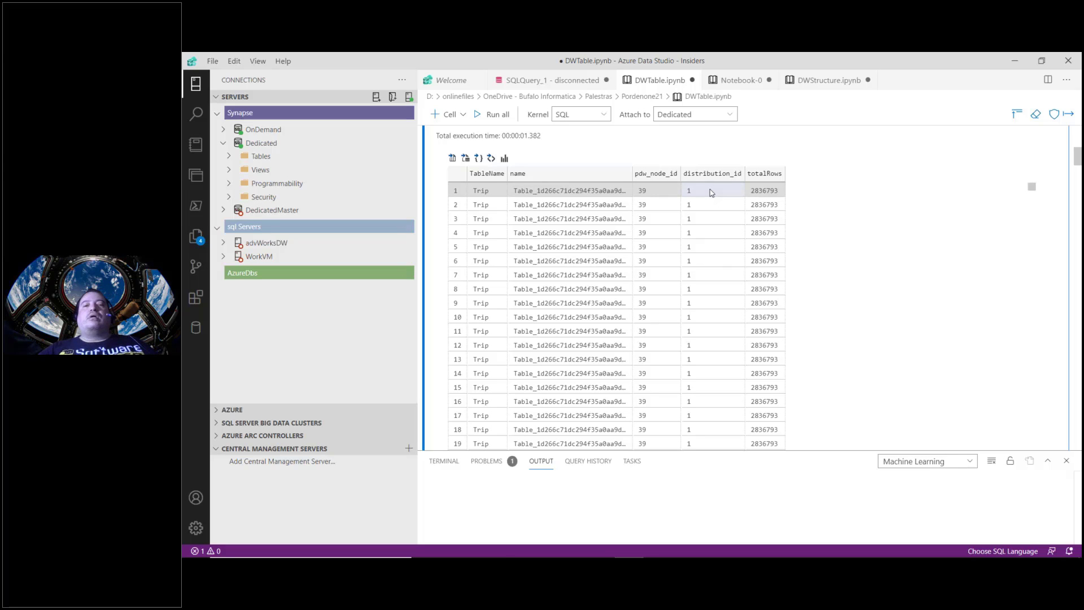
right_click(760, 194)
key("Escape")
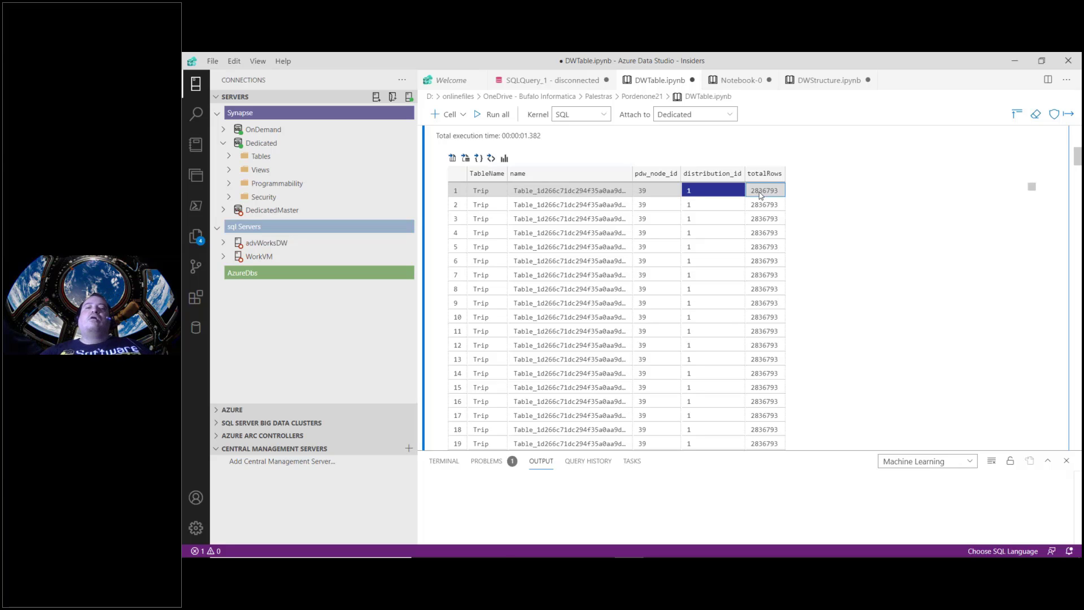
left_click(761, 194)
left_click(762, 216)
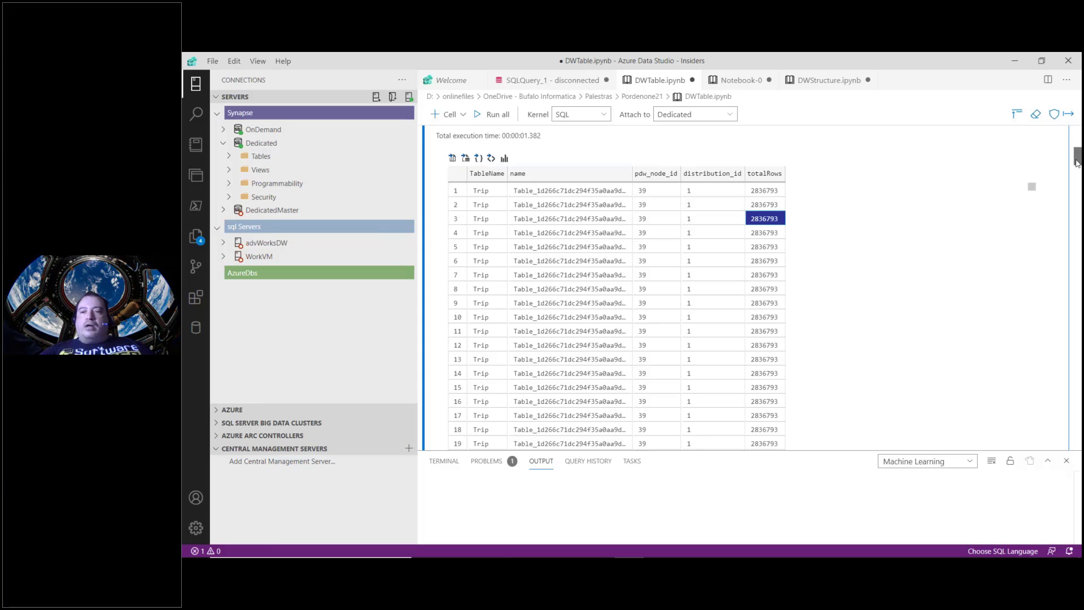
scroll(1076, 163, "down", 5)
scroll(1077, 163, "up", 1)
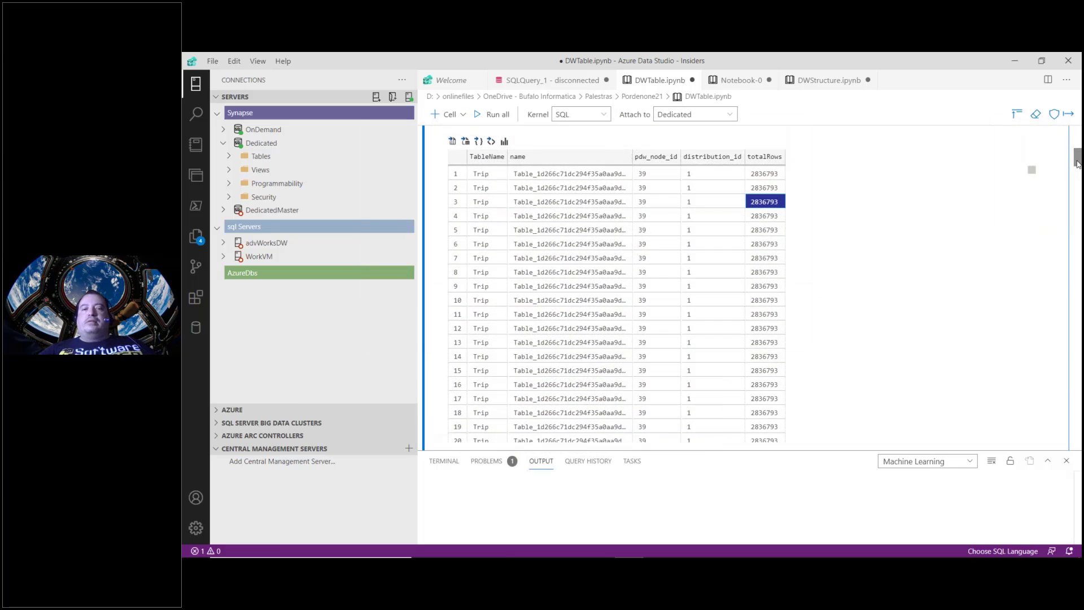
mouse_move(937, 553)
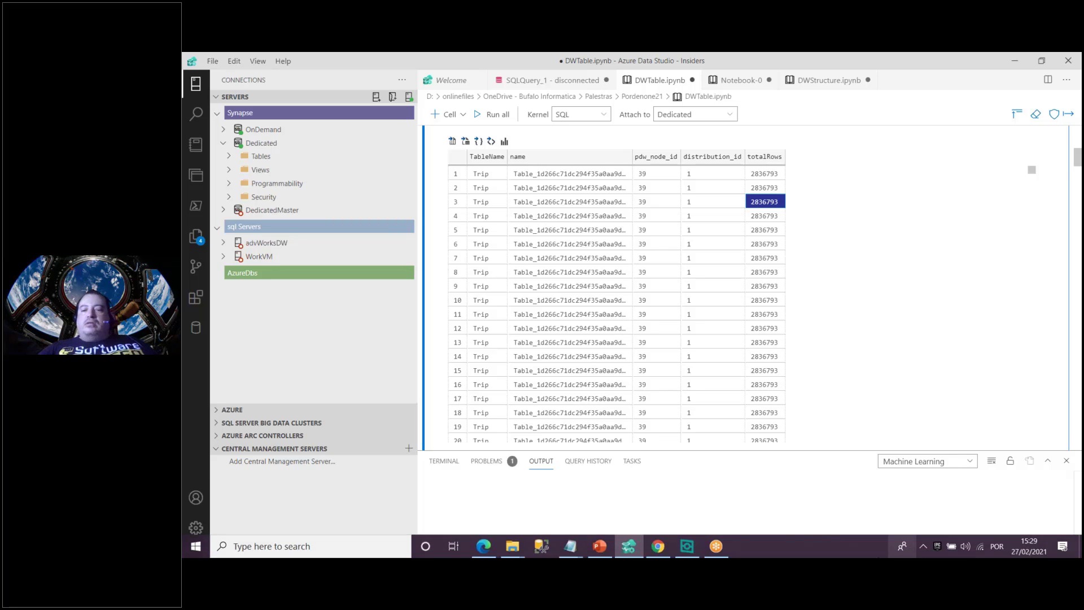
left_click(772, 315)
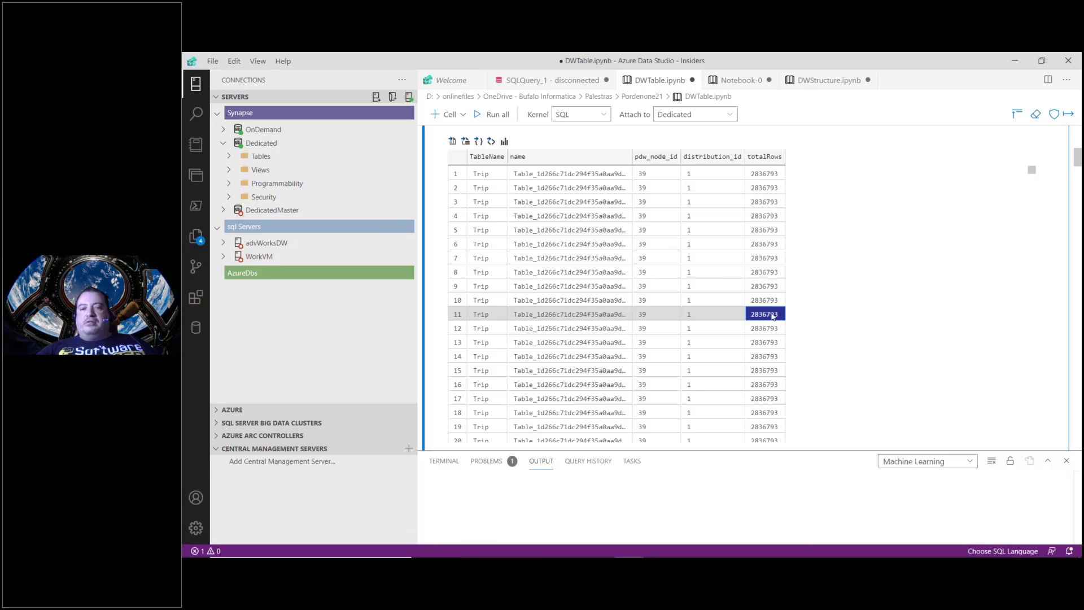
Switch to the Synapse.pptx presentation in PowerPoint, start its slide show from the Demo slide and reveal the first point on the Distribution Numbers slide
left_click(1013, 58)
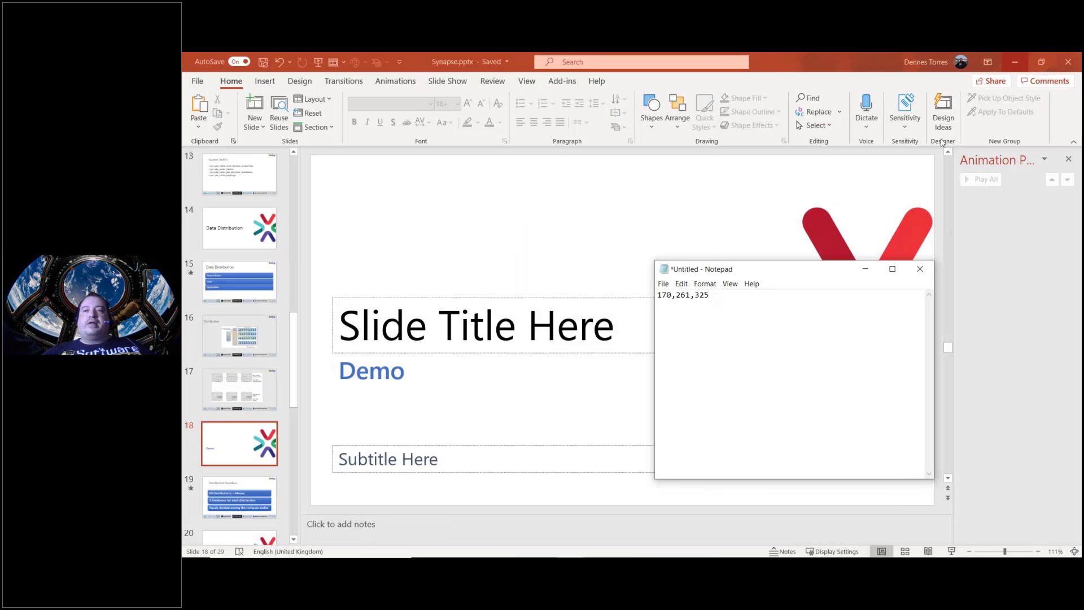
left_click(952, 552)
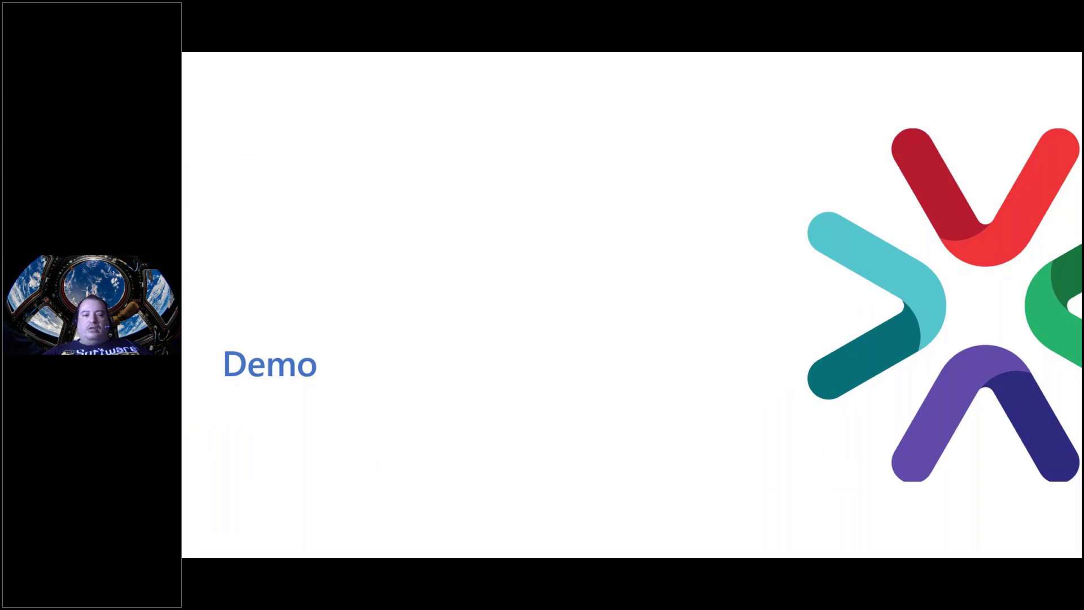
key("Right")
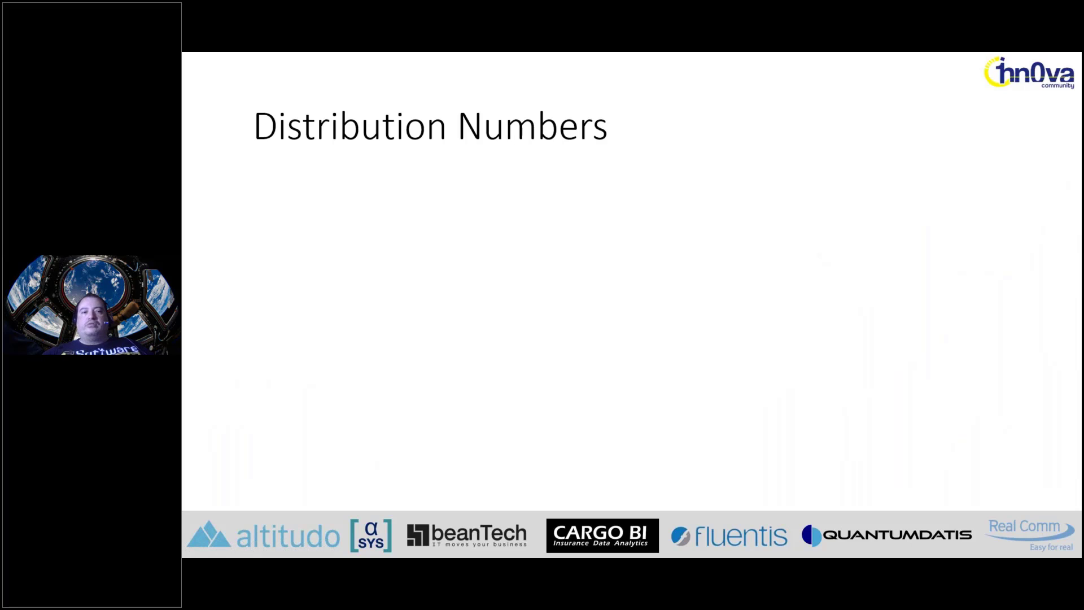
key("Right")
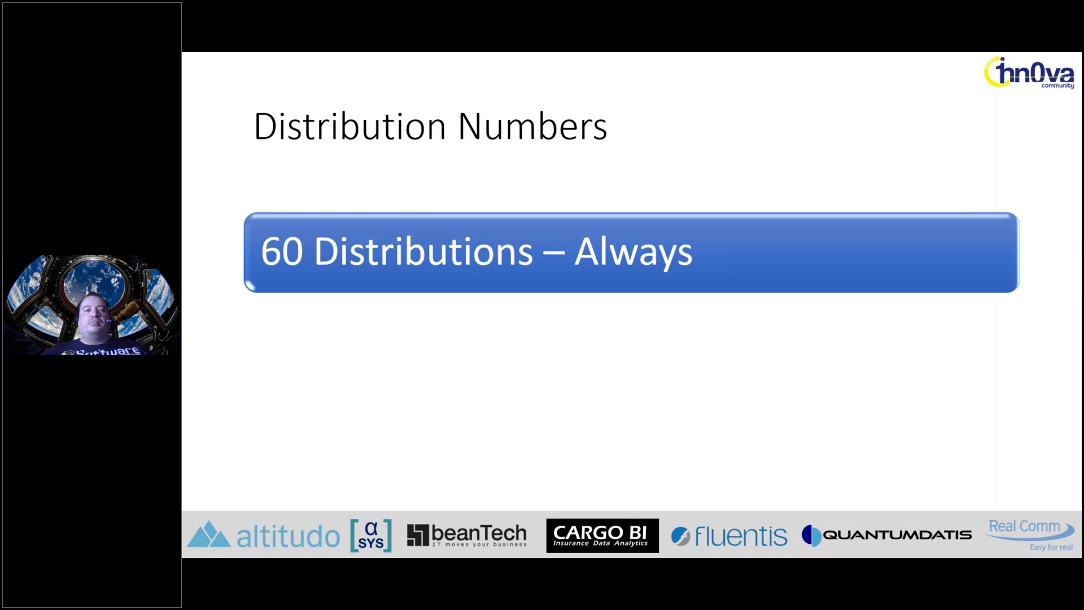
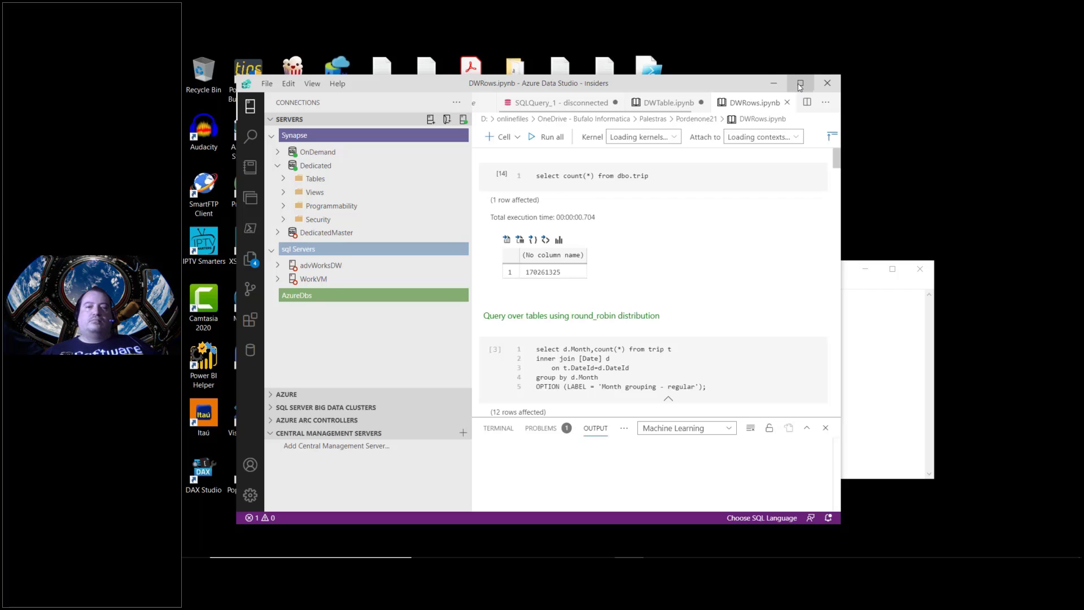
Switch to the DWRows.ipynb notebook in Azure Data Studio, maximize it and run the dbo.trip row count using the Dedicated connection
left_click(800, 83)
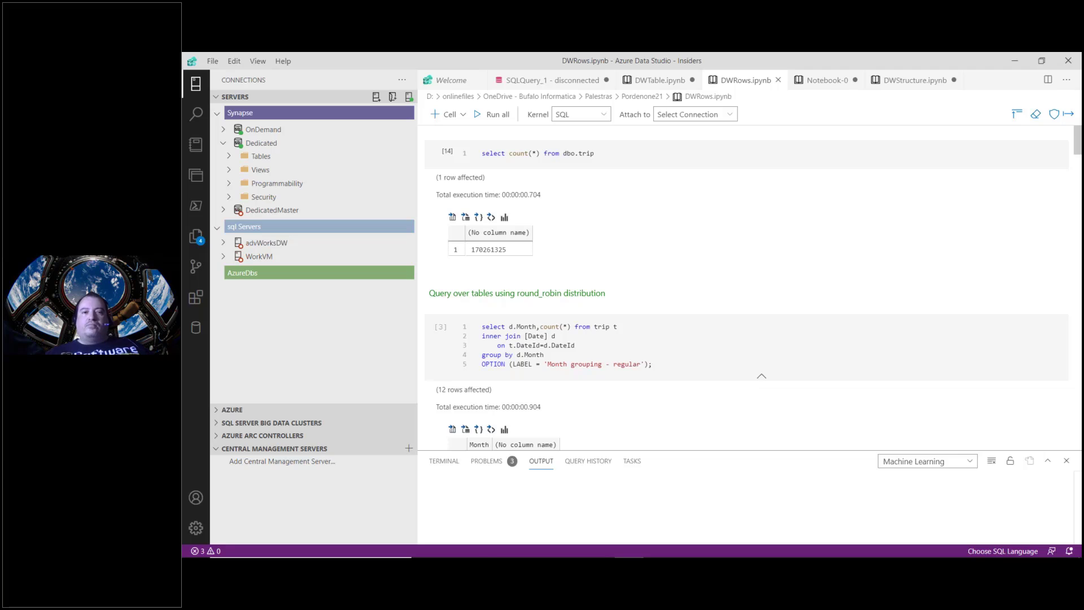
double_click(588, 153)
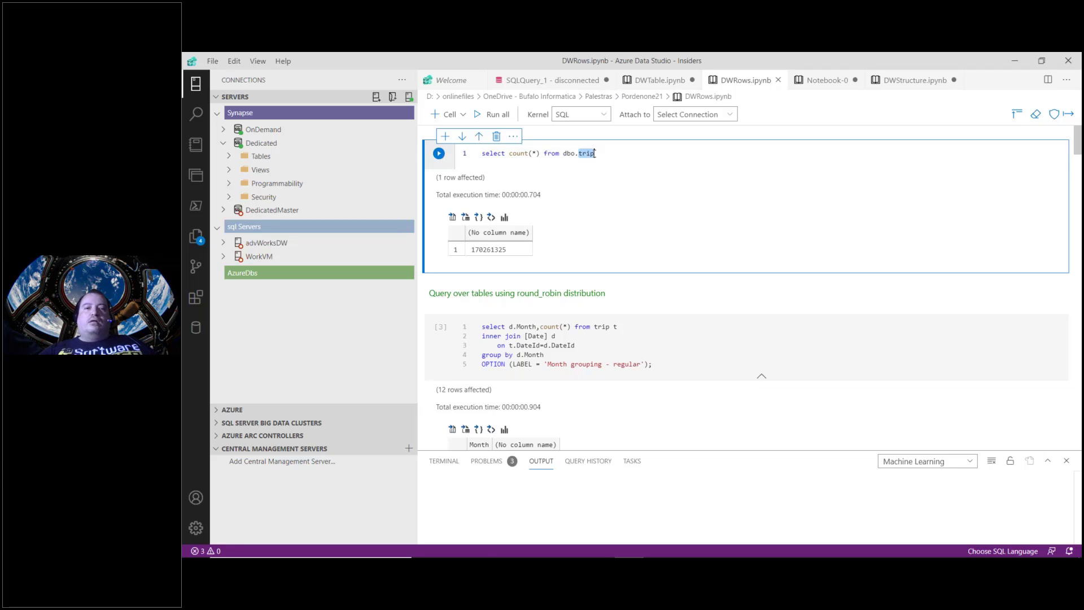
left_click(594, 153)
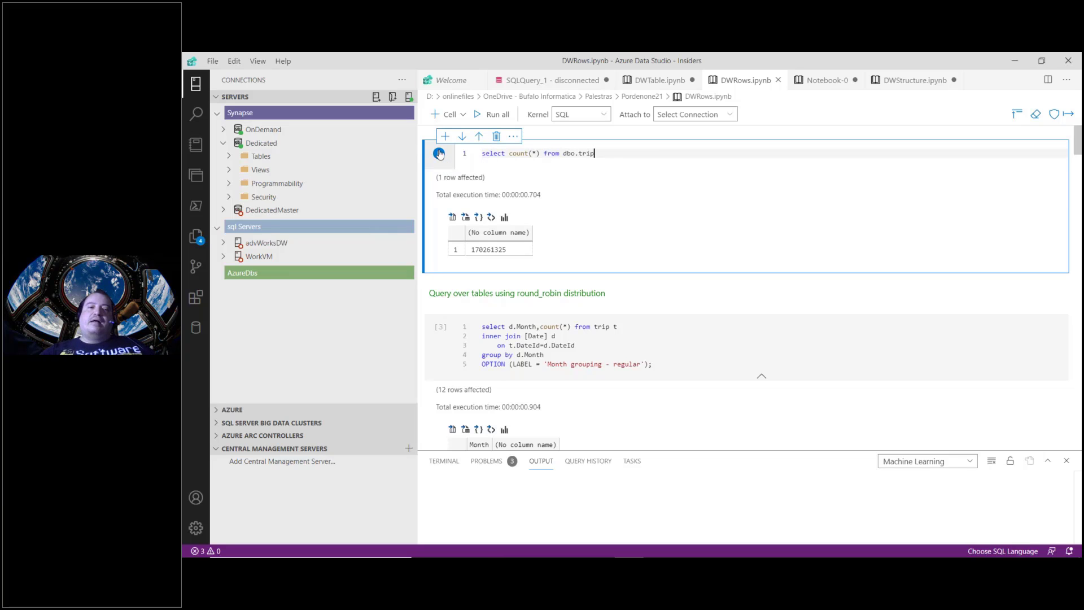
key("F5")
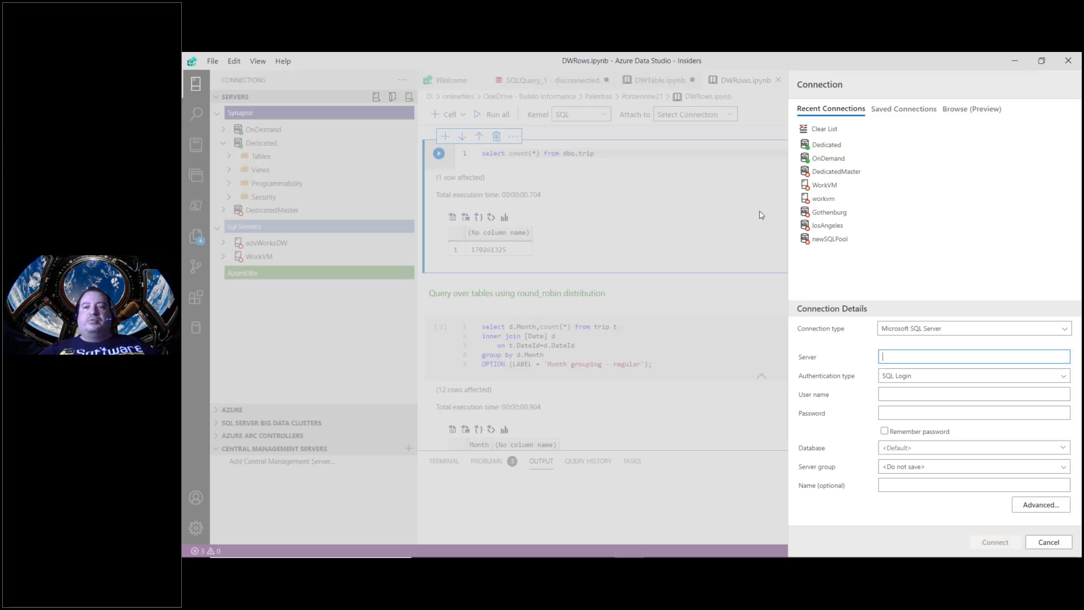
double_click(832, 149)
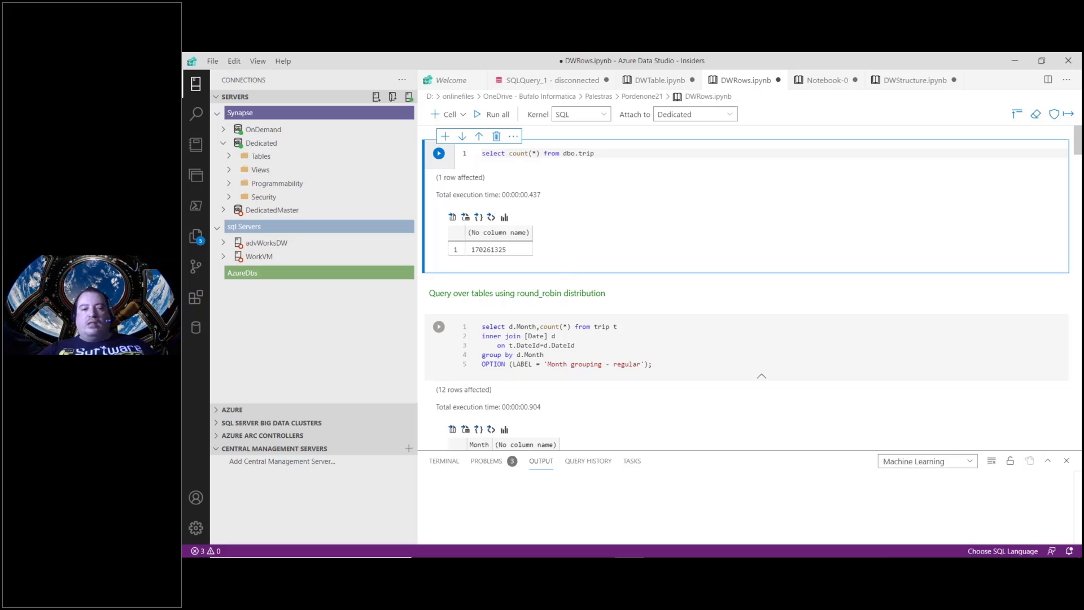
Highlight the trip table in the round_robin distribution query and run that query to count trips per month
right_click(599, 338)
key("Escape")
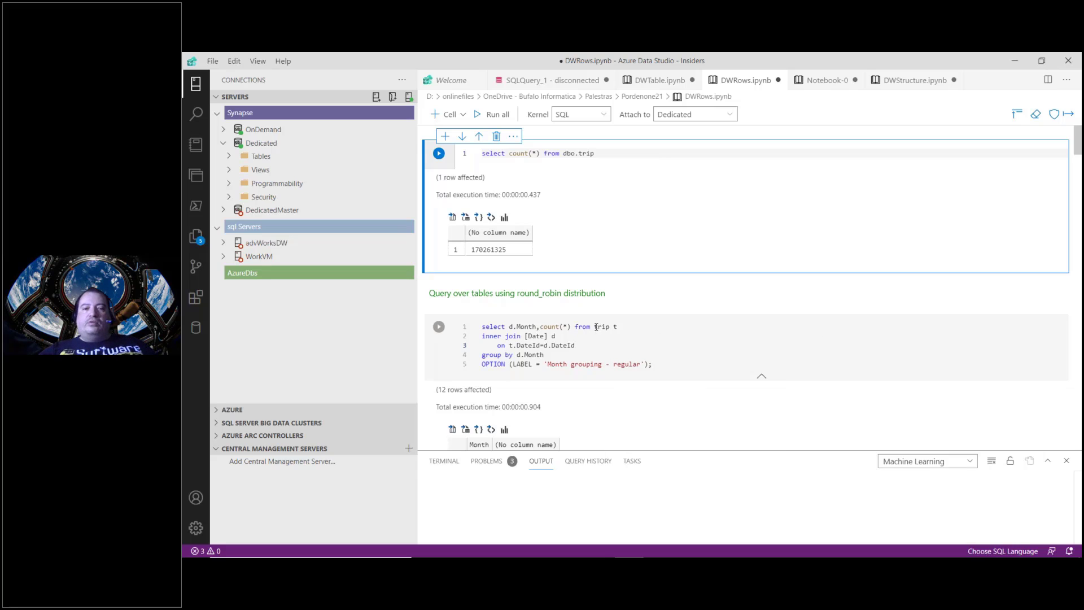
left_click_drag(597, 326, 610, 326)
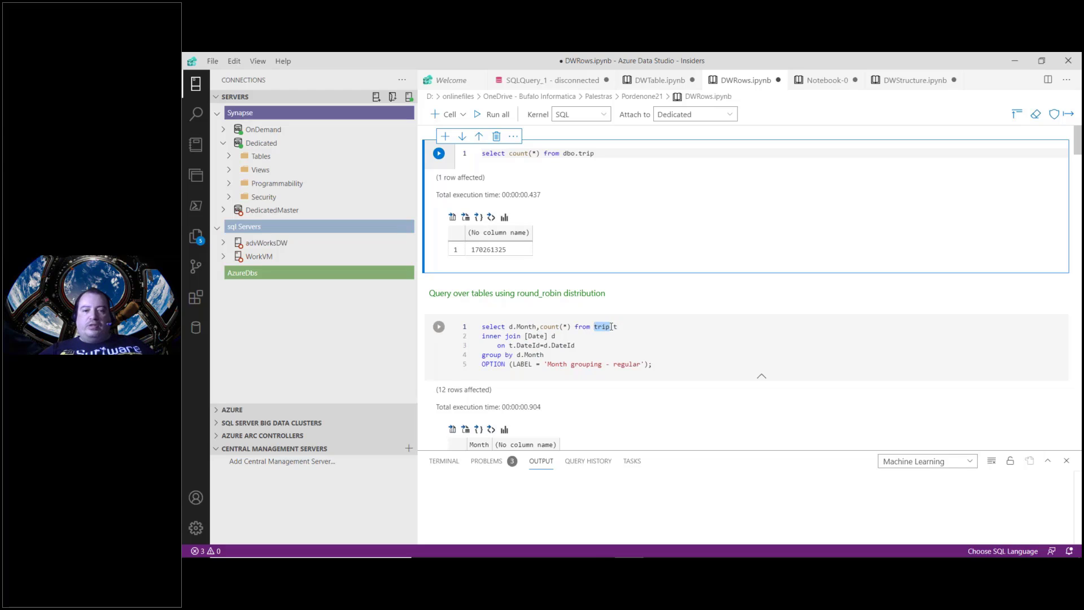
left_click(612, 326)
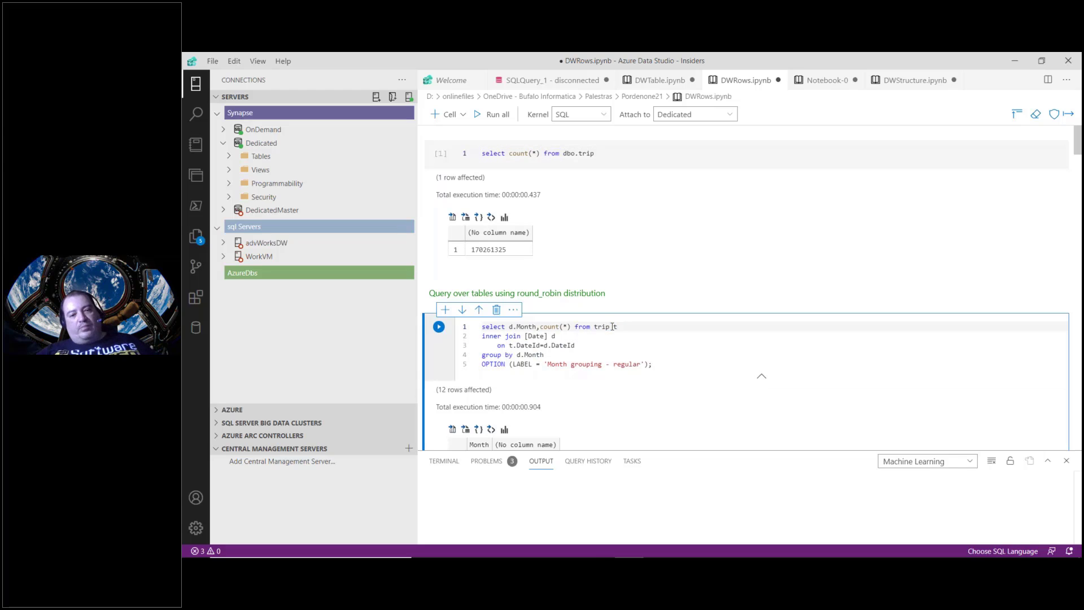
left_click_drag(611, 326, 594, 326)
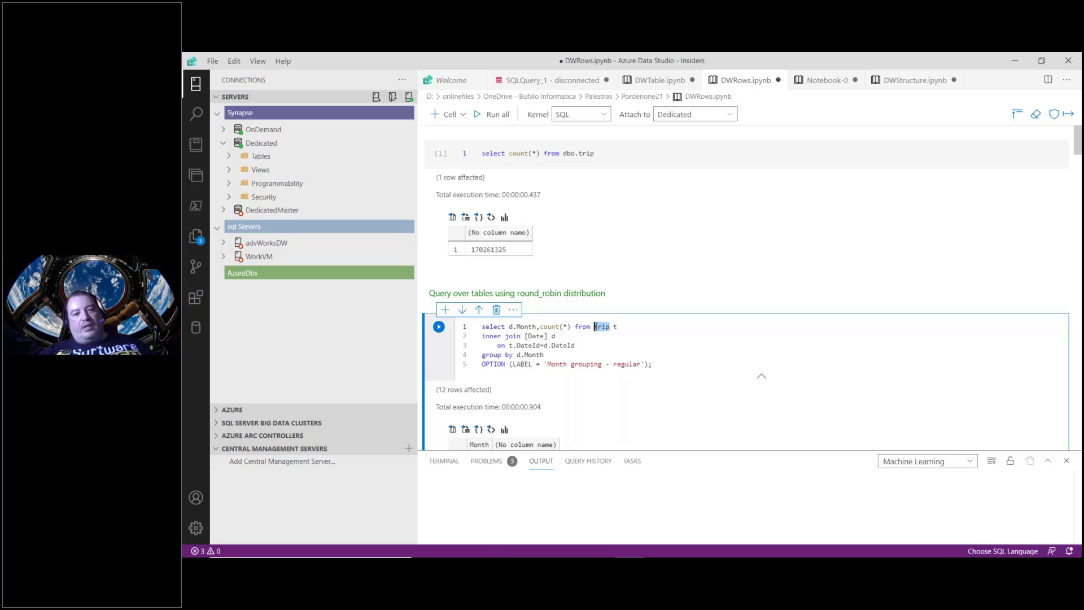
left_click(439, 328)
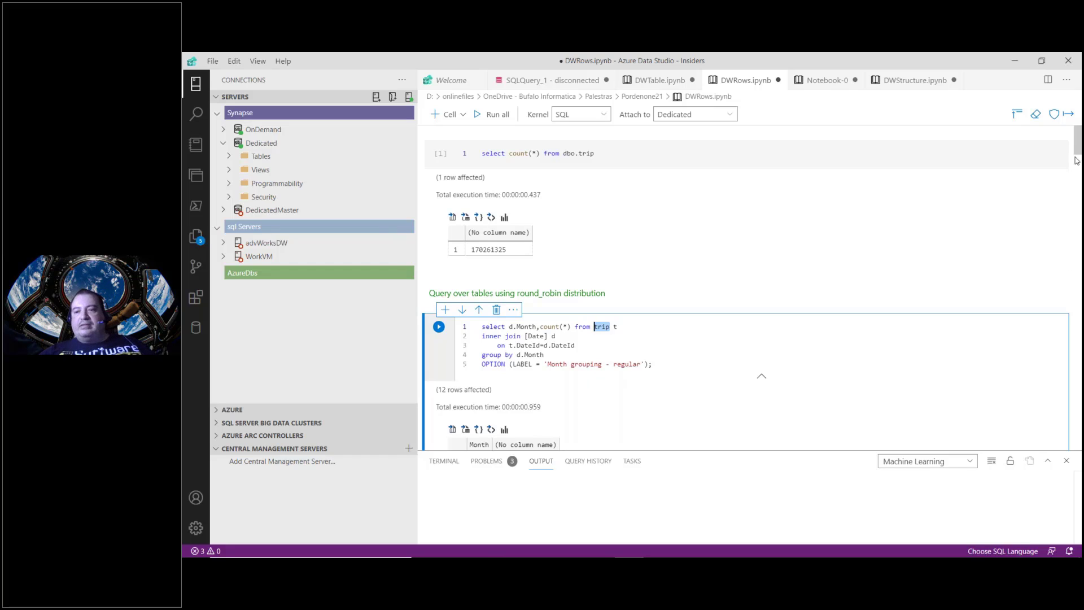
Examine the round_robin query's execution time, its trip counts per month and its 'Month grouping - regular' label
scroll(1074, 159, "down", 2)
left_click_drag(1075, 162, 1074, 157)
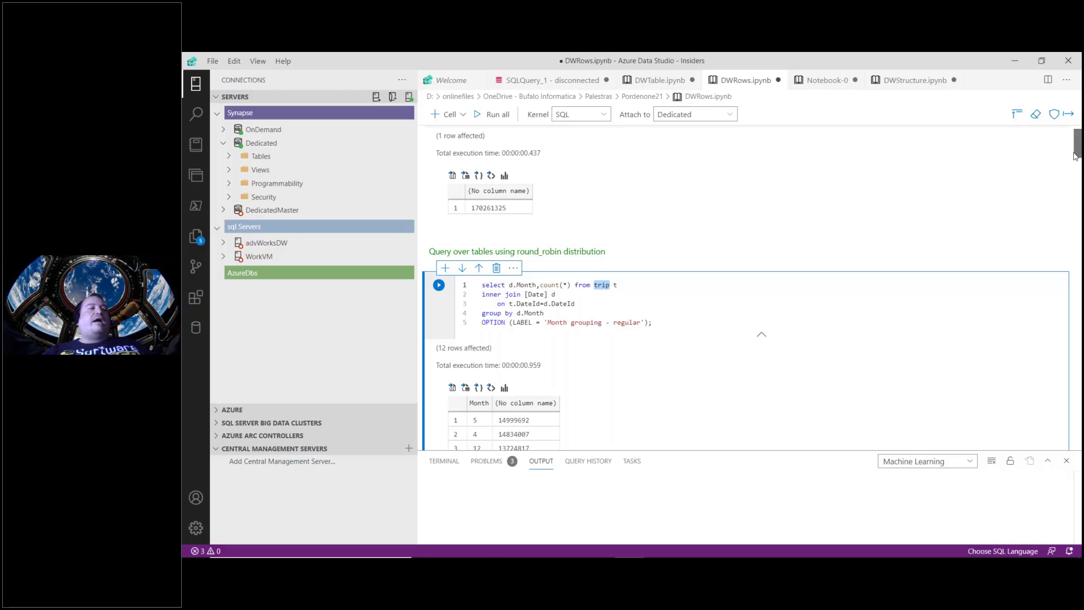
scroll(1075, 156, "up", 1)
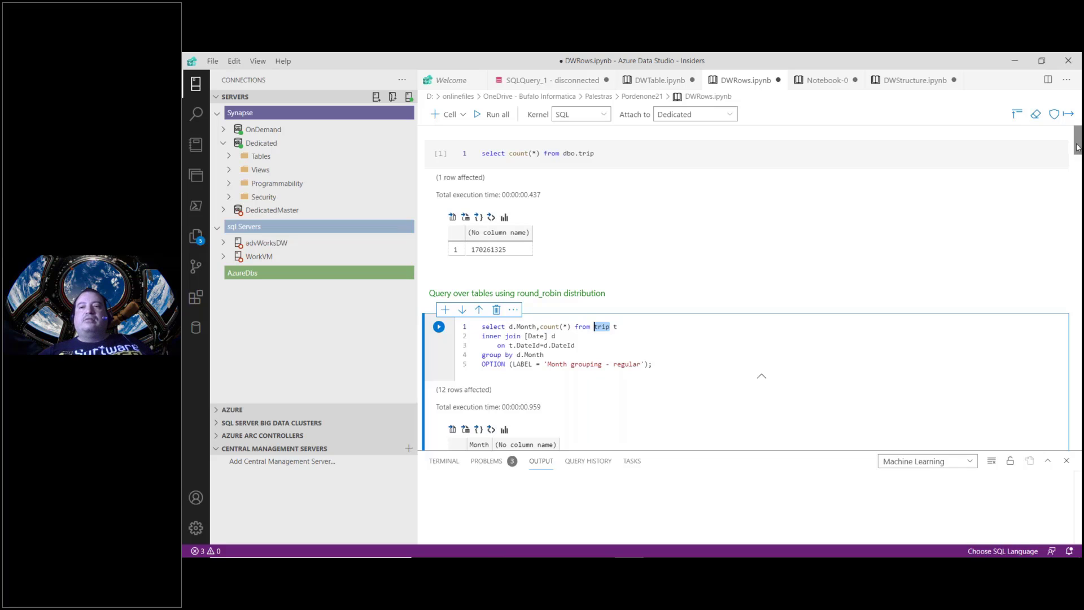
left_click_drag(1077, 148, 1076, 160)
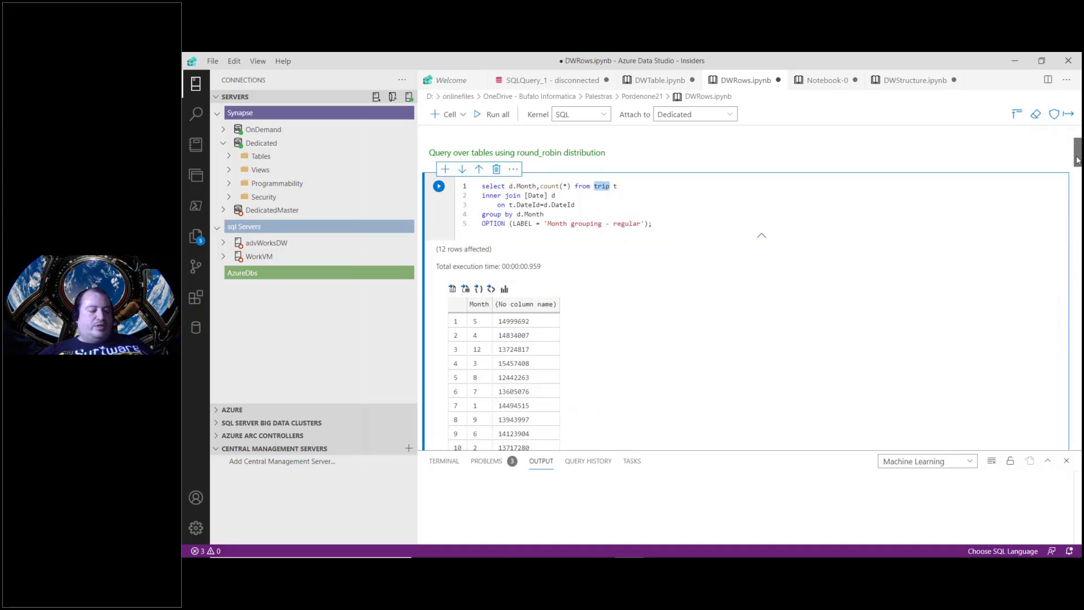
left_click_drag(1076, 159, 1074, 167)
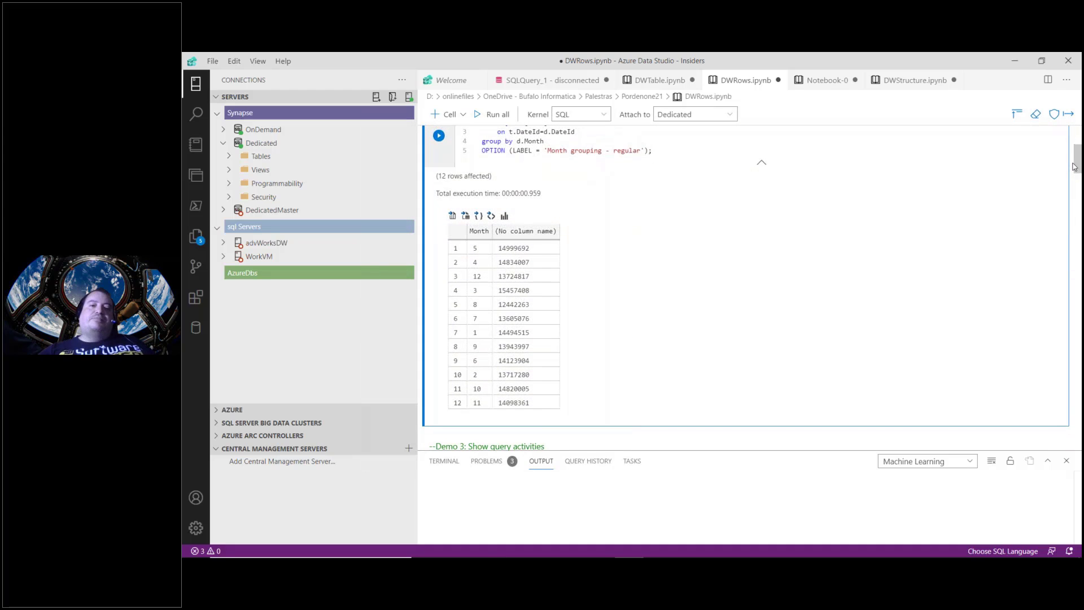
left_click(670, 151)
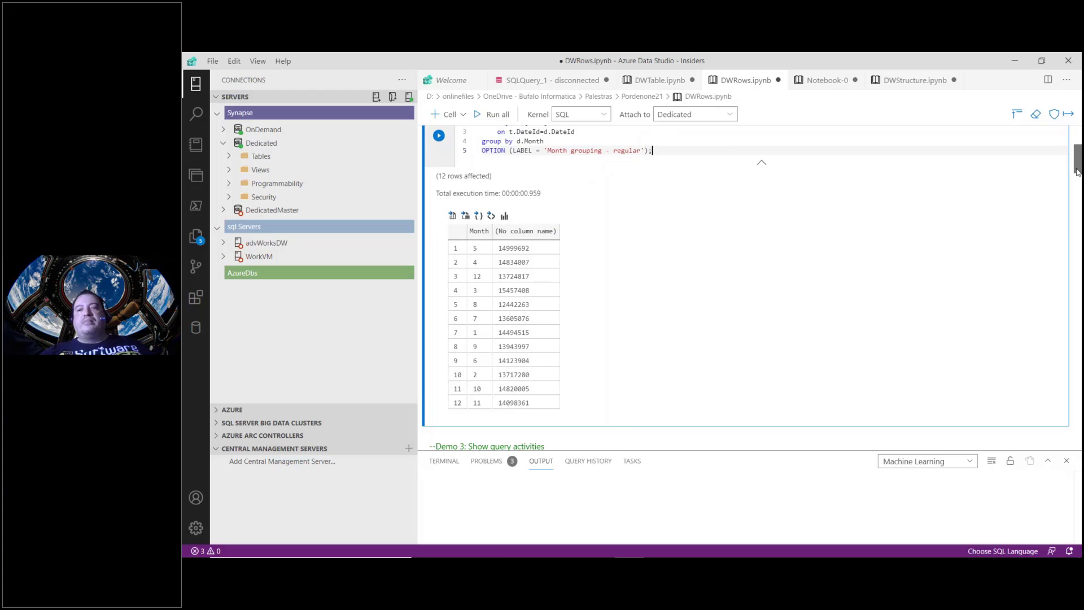
Go to the Hash distribution (DateId) query and mark the hsh.trip and hsh.[Date] tables and their schema in red
left_click_drag(1076, 172, 1076, 195)
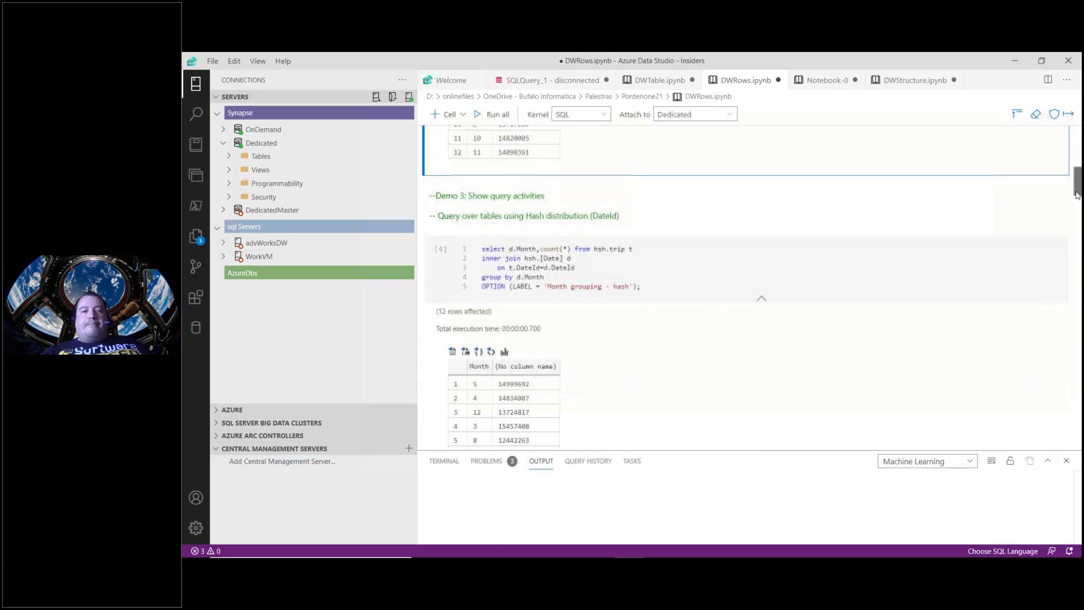
left_click(666, 264)
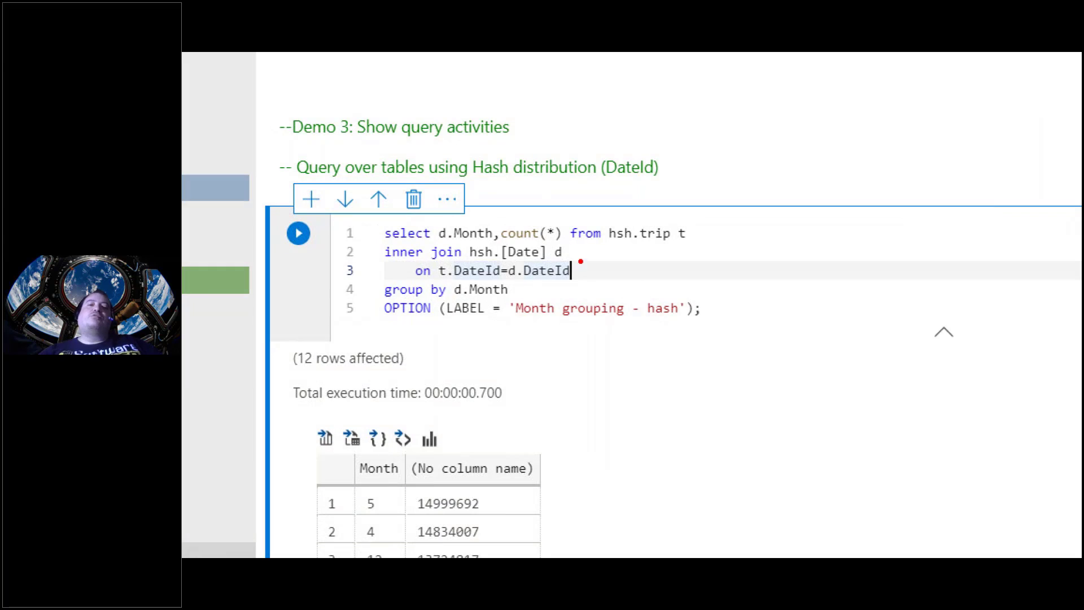
left_click_drag(606, 246, 687, 242)
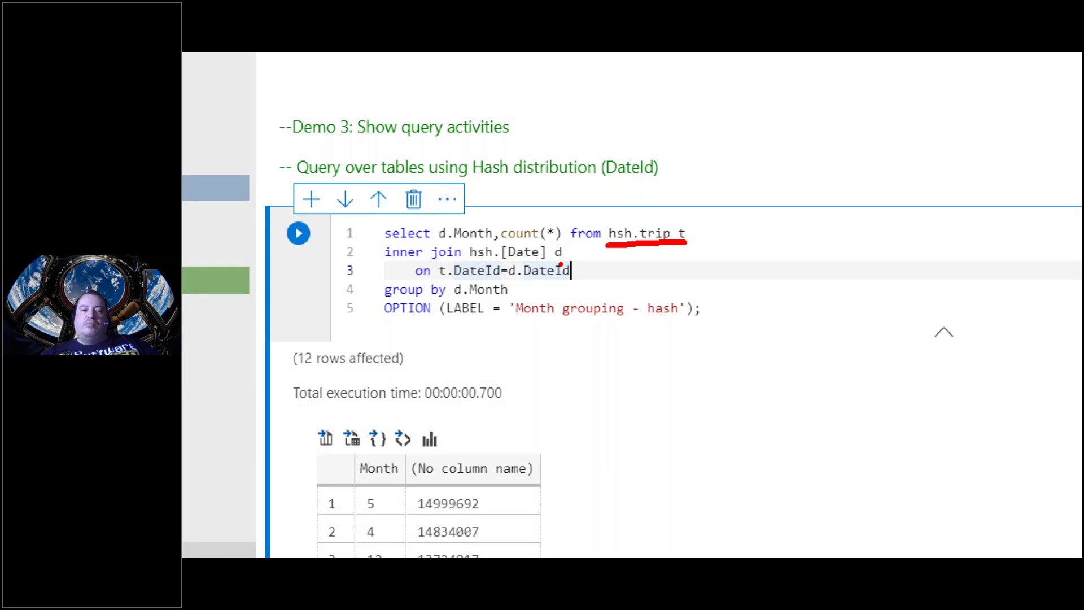
left_click_drag(464, 263, 543, 263)
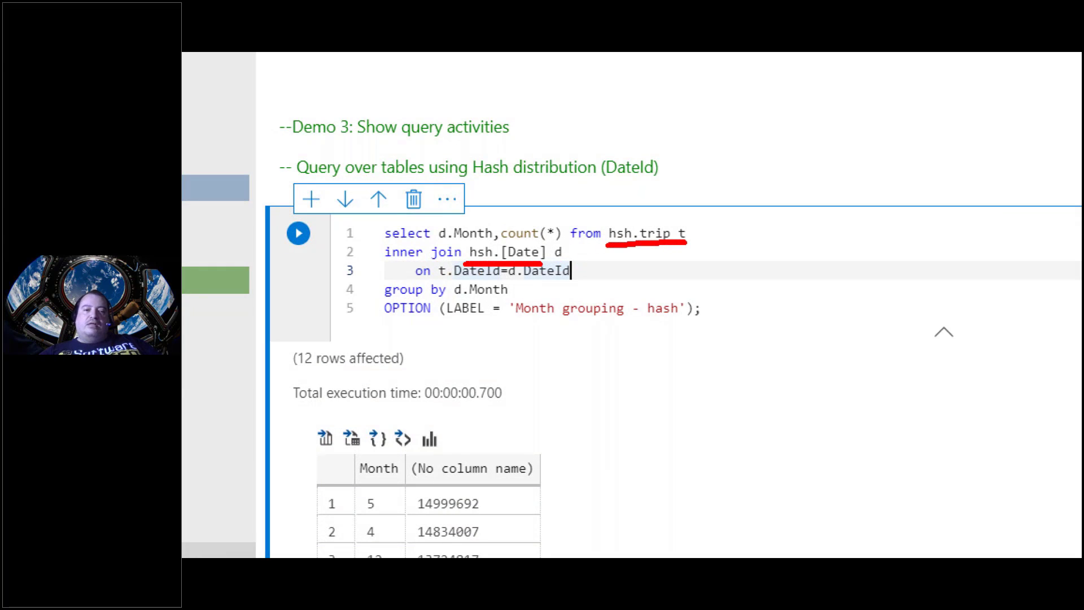
left_click_drag(603, 227, 603, 253)
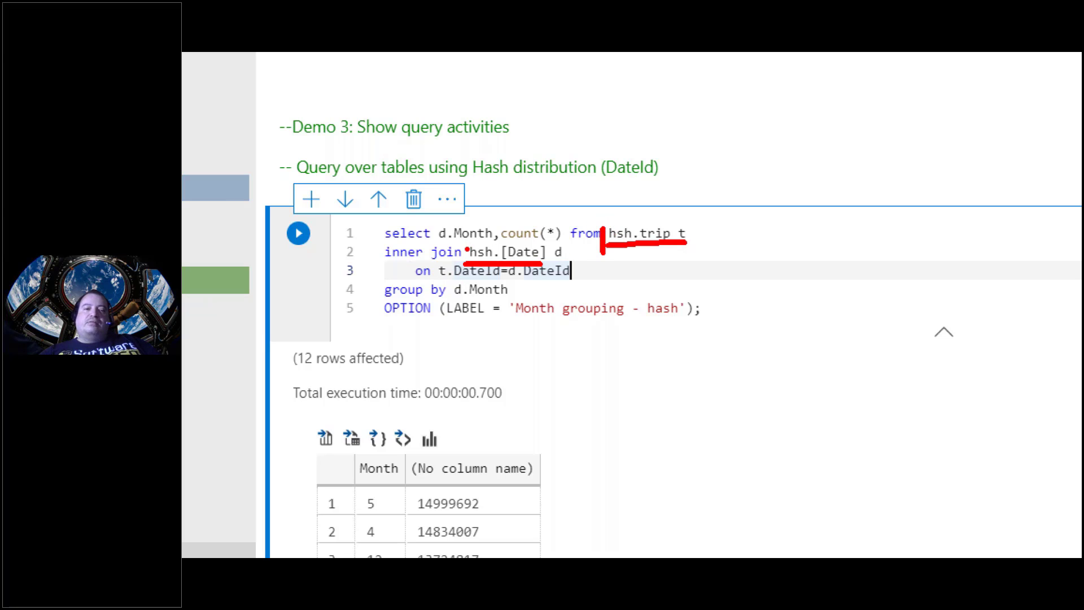
left_click_drag(466, 247, 467, 261)
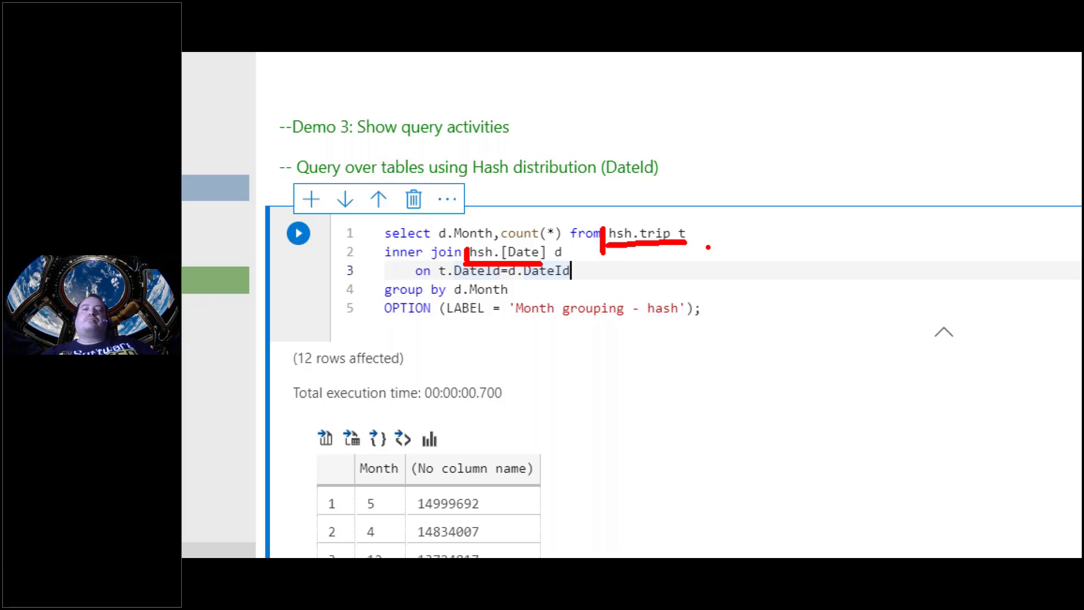
key("Escape")
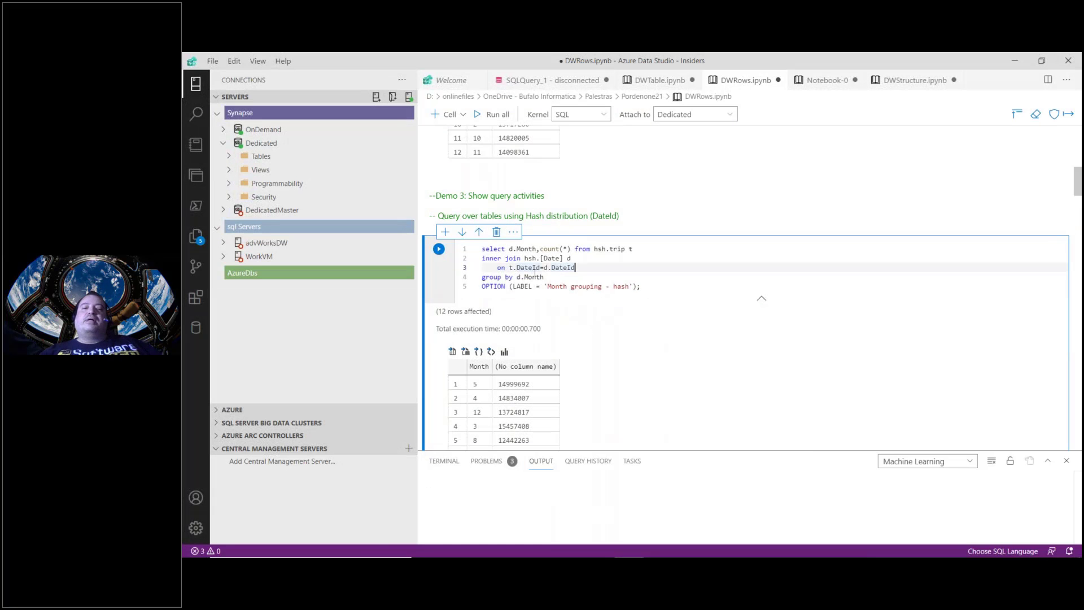
Run the 'Month grouping - hash' query on the hash-distributed tables and view its execution time and monthly counts
left_click(536, 277)
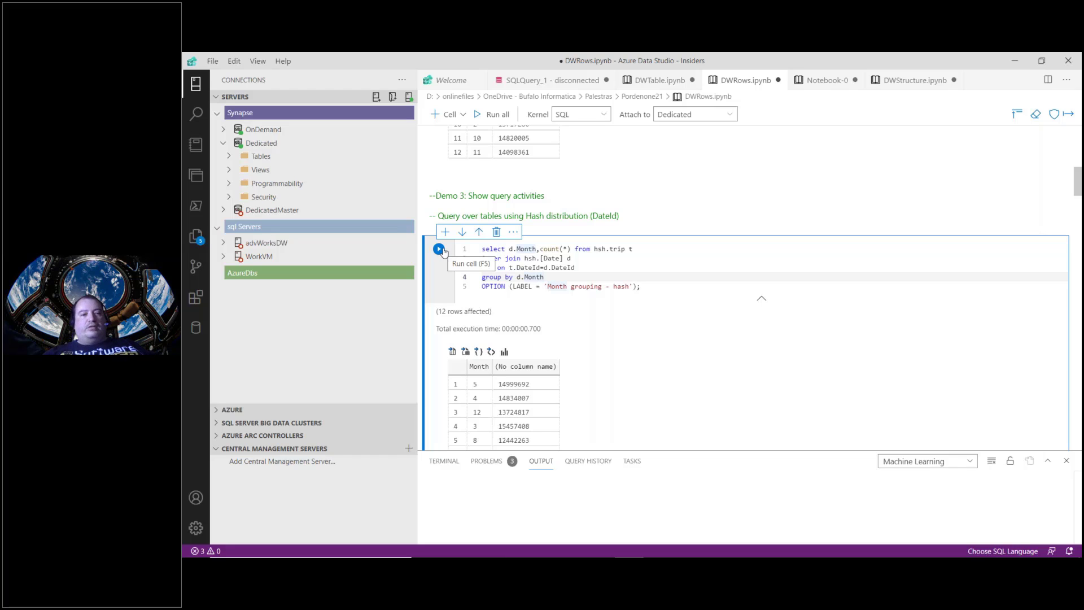
left_click(439, 249)
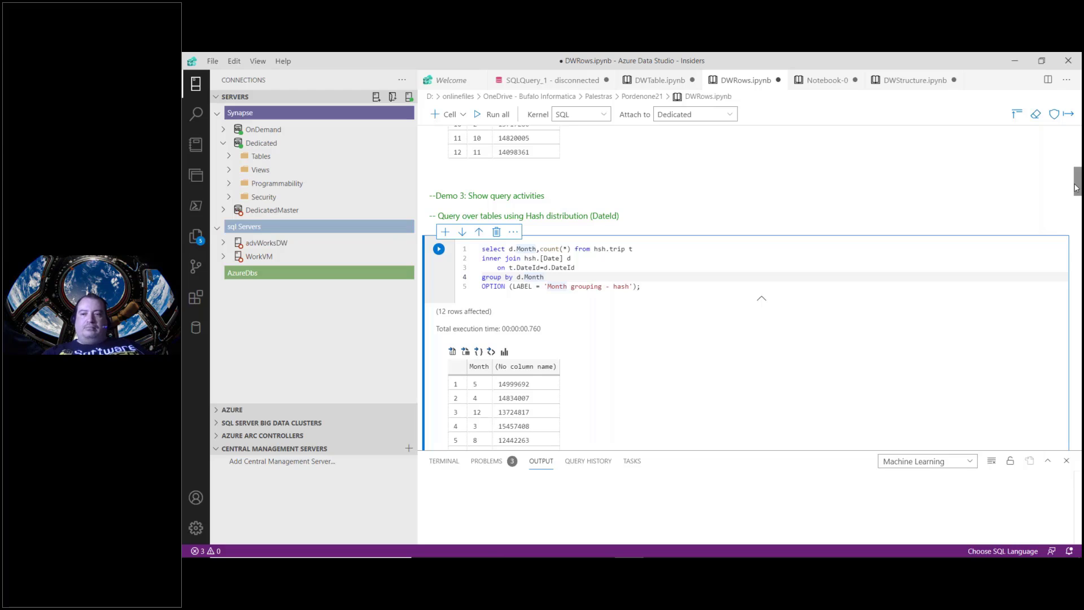
mouse_move(1076, 188)
left_mouse_down()
mouse_move(1070, 160)
mouse_move(1074, 195)
left_mouse_up()
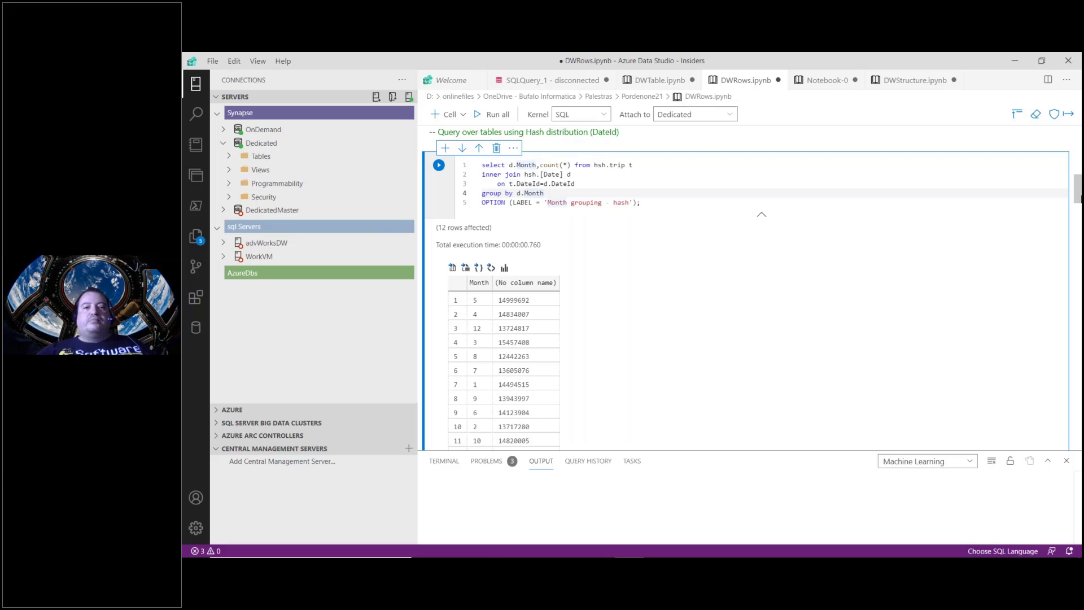
Rerun the 'Month grouping - regular' query over the round_robin tables and check its execution time
left_click_drag(1078, 181, 1071, 148)
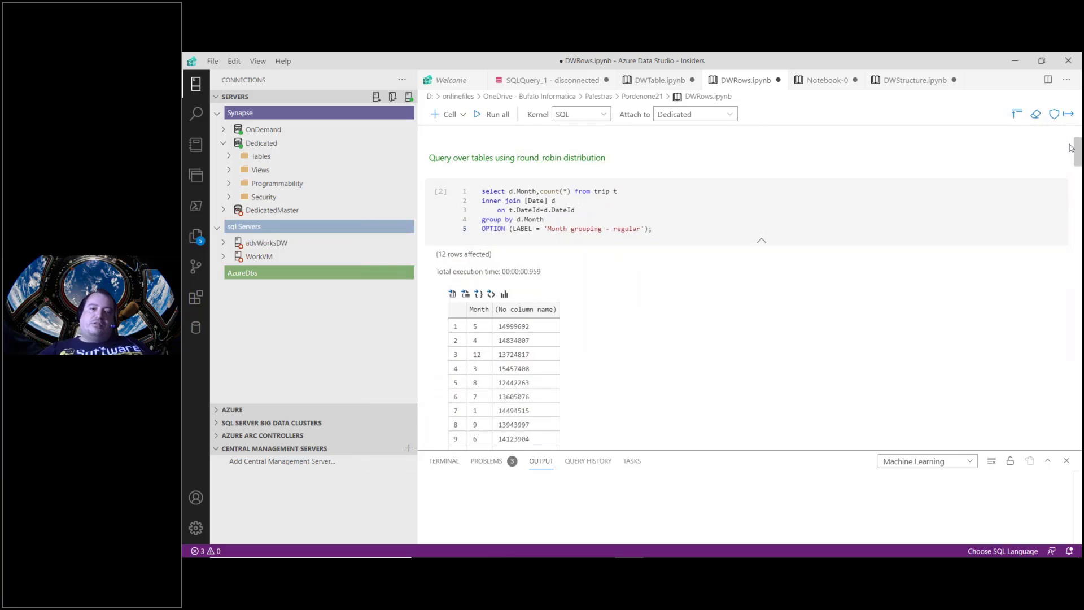
left_click(433, 195)
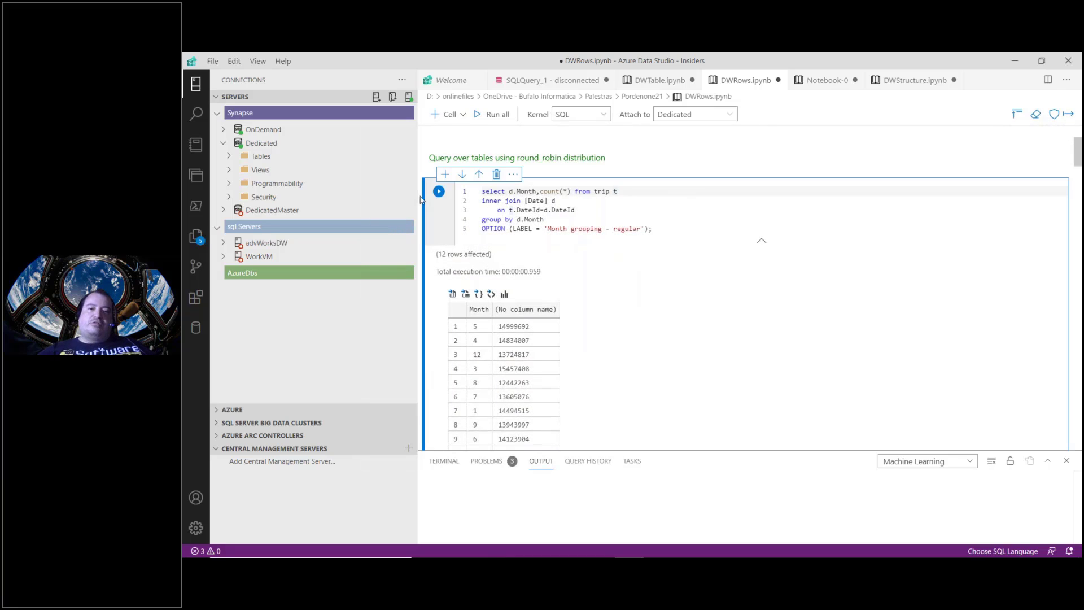
left_click(439, 192)
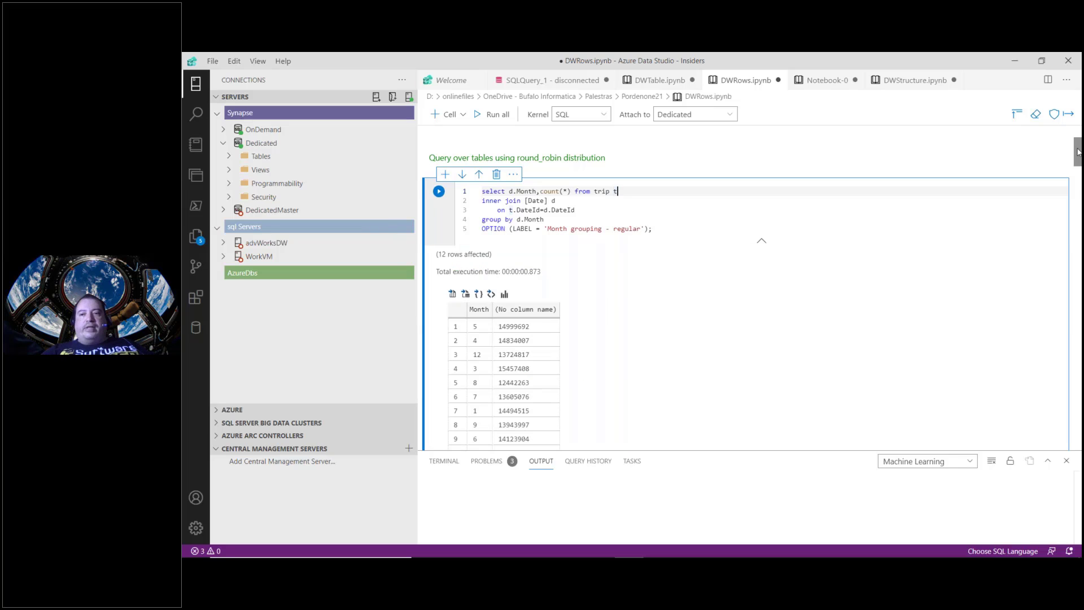
left_click_drag(1078, 154, 1077, 158)
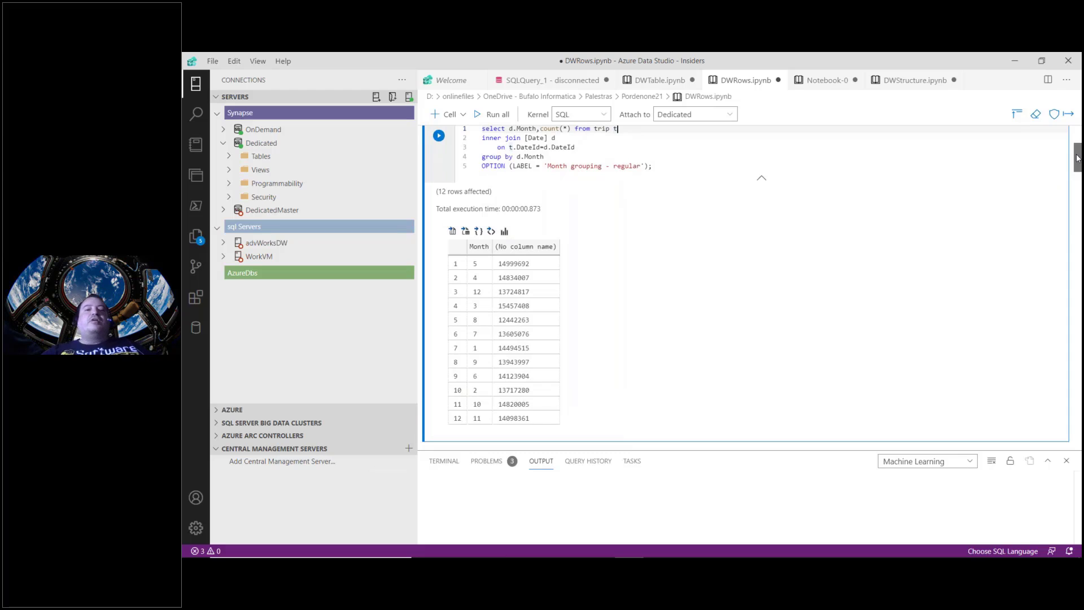
Rerun the 'Month grouping - hash' query and compare its execution time and monthly counts with the round_robin query
scroll(1033, 213, "down", 5)
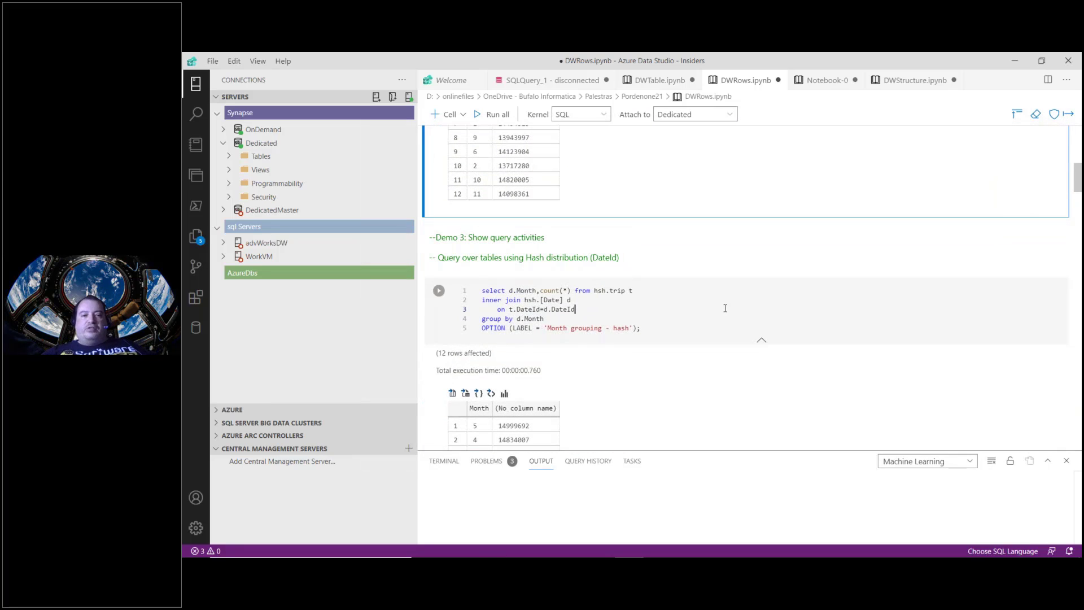
left_click(725, 308)
left_click(439, 291)
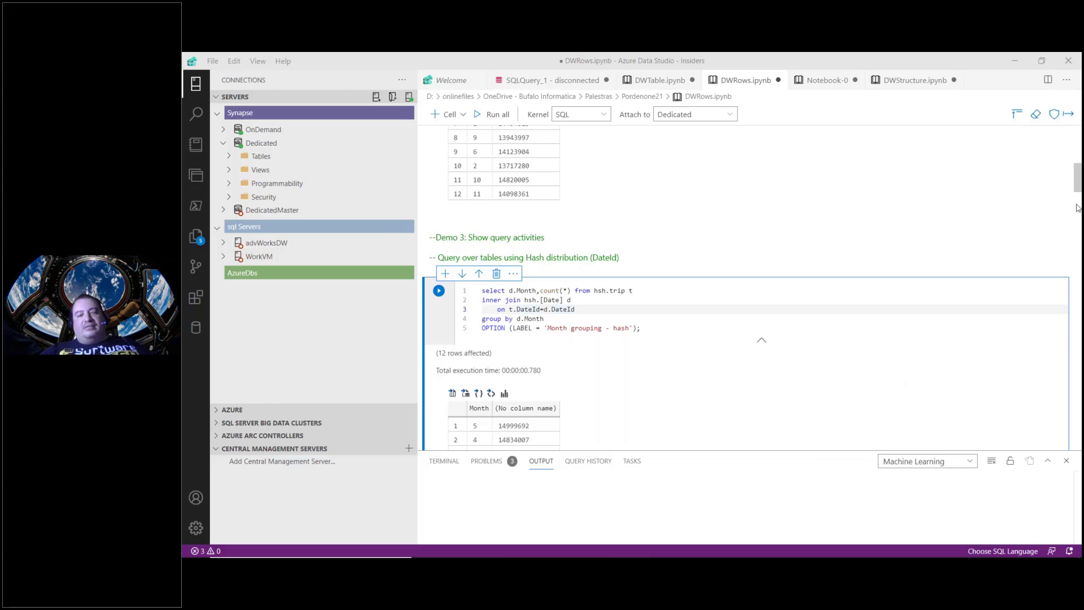
mouse_move(1078, 188)
left_mouse_down()
mouse_move(1078, 214)
mouse_move(1078, 188)
left_mouse_up()
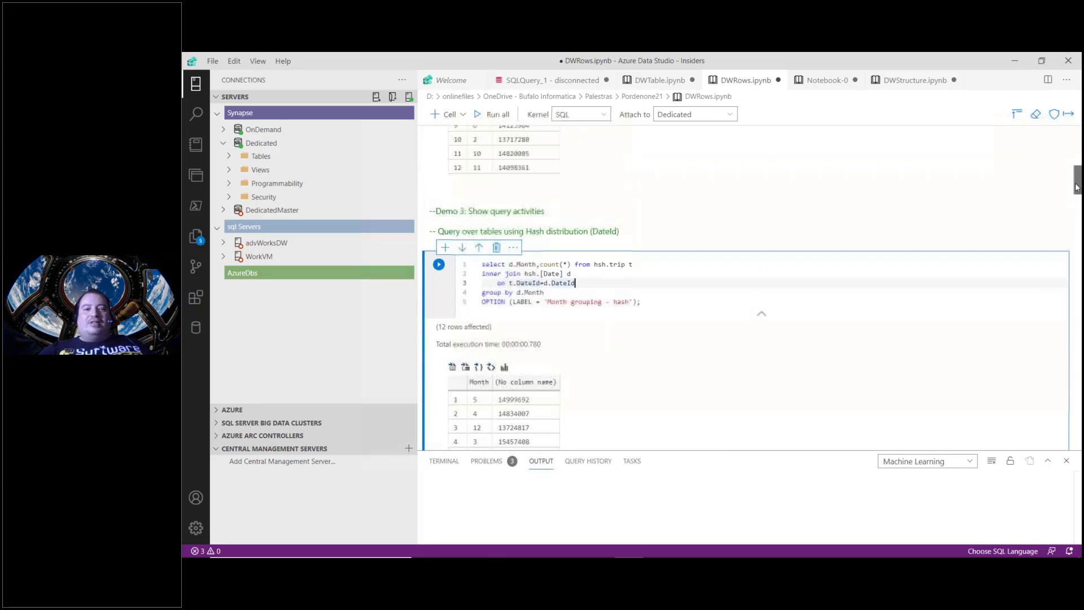
left_click(658, 302)
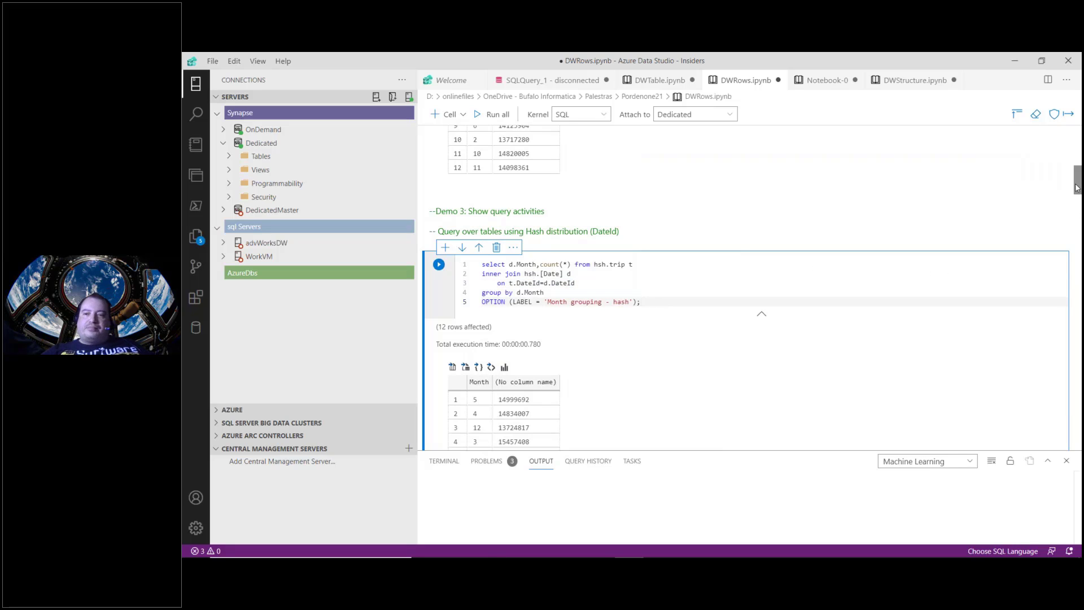
mouse_move(1078, 189)
left_mouse_down()
mouse_move(1079, 254)
mouse_move(1078, 189)
left_mouse_up()
left_click(687, 216)
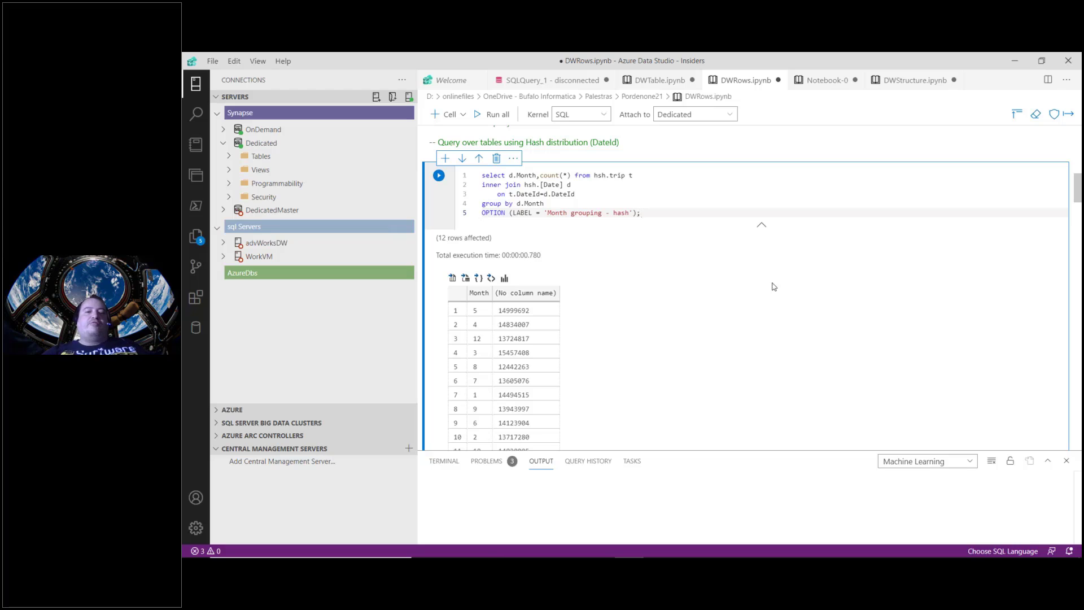
Review the DWRows notebook's forced identity cell, execute as user='QueryUser', and the revert cell at the notebook's end
left_click_drag(1079, 195, 1067, 303)
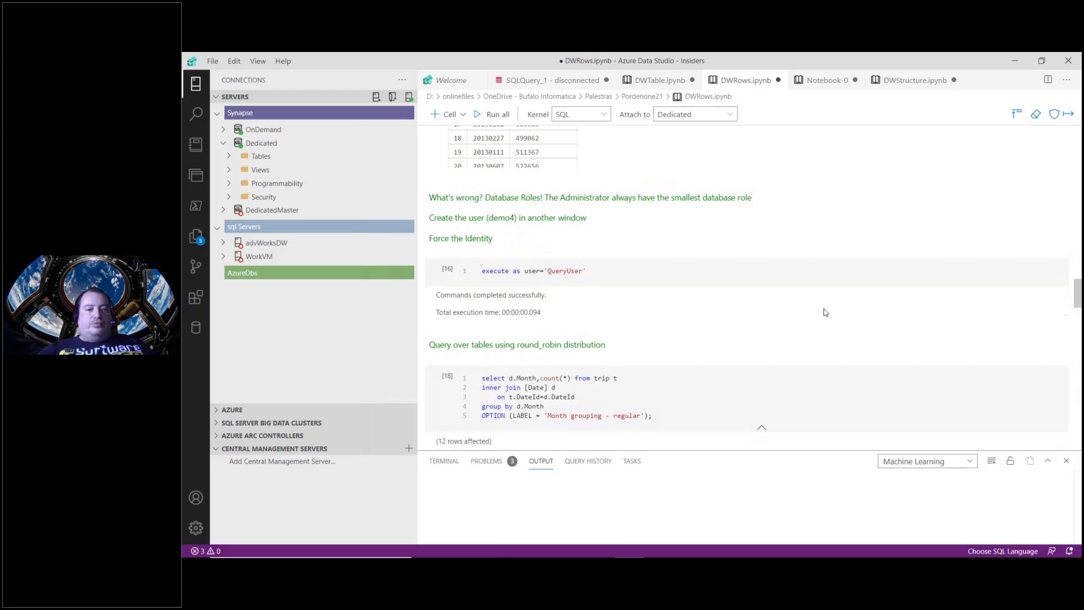
left_click(589, 270)
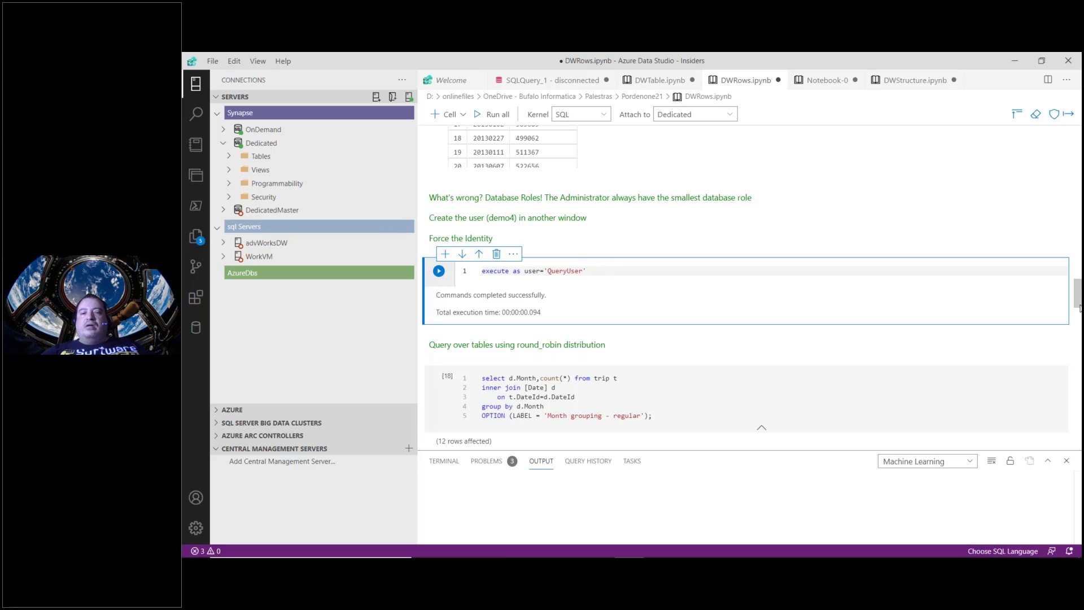
left_click_drag(1080, 308, 1067, 455)
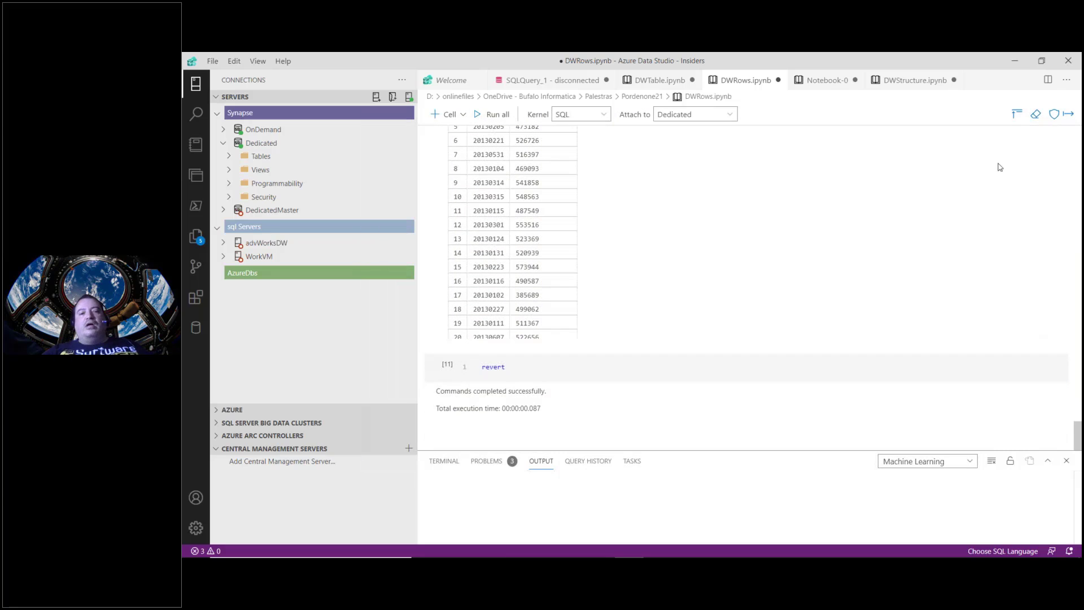
Minimise the Azure Data Studio and untitled Notepad windows and switch to PowerPoint
left_click(1012, 60)
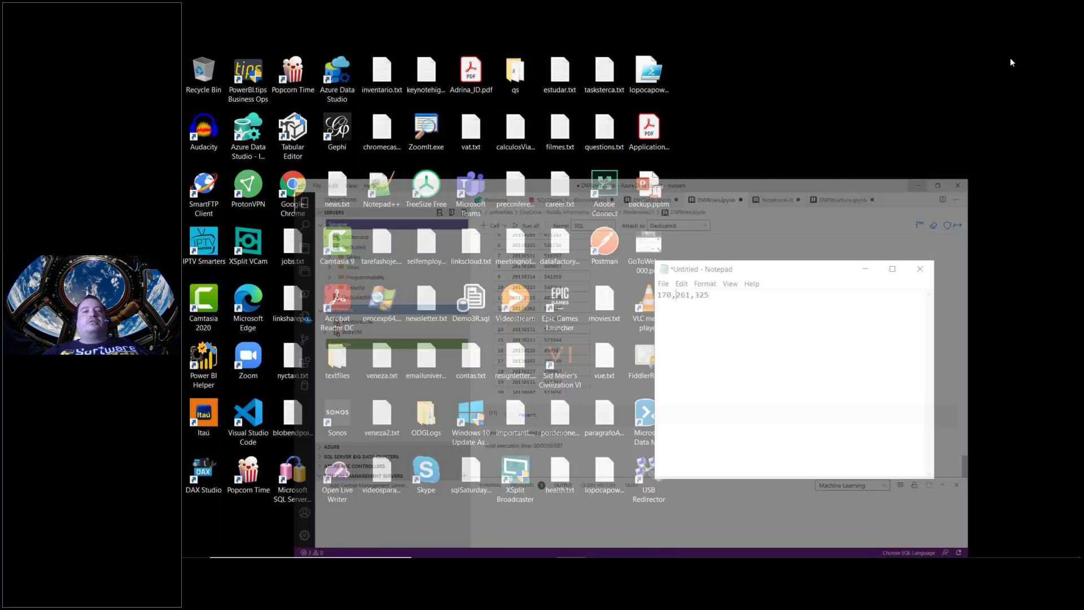
left_click(869, 271)
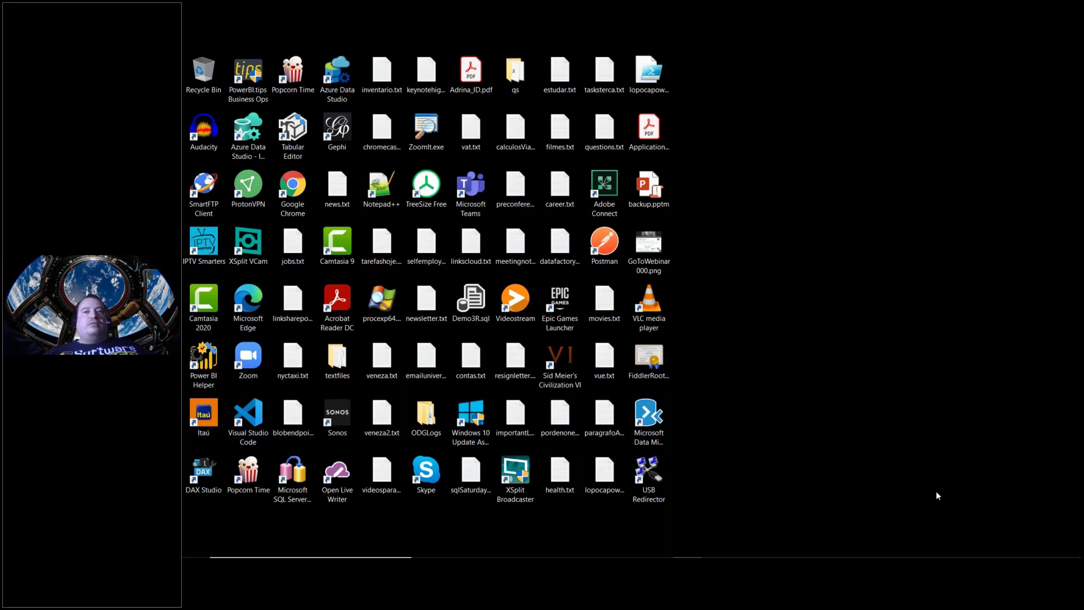
left_click(599, 547)
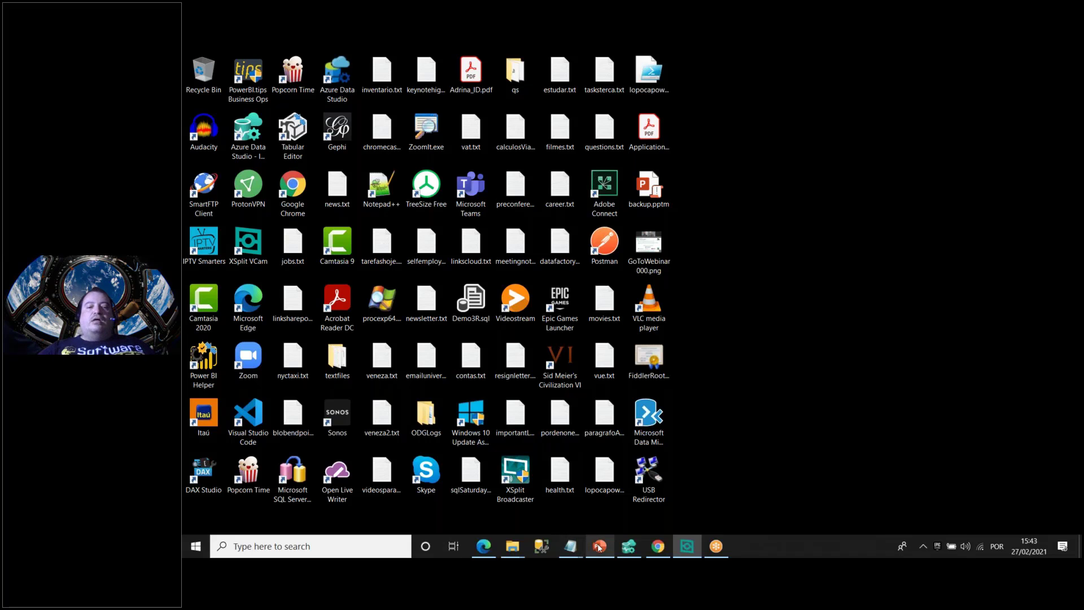